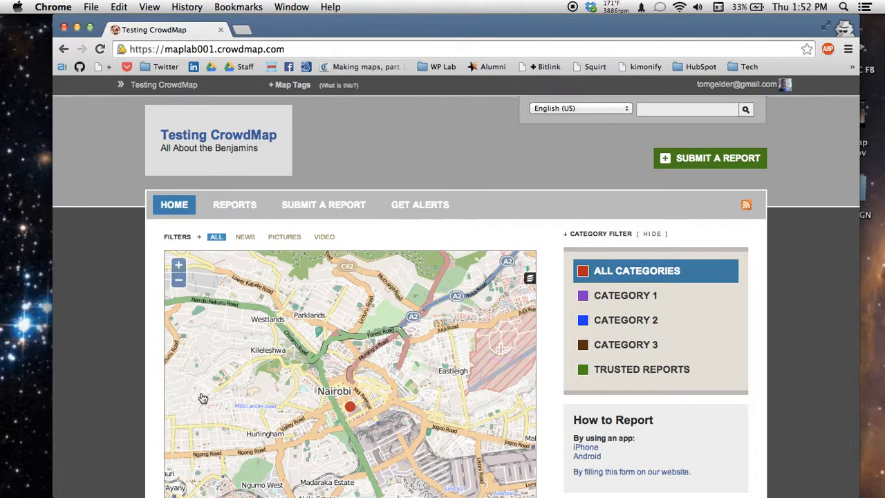
- Examine the report marker on Nairobi by opening its pop-up on the map, and close the pop-up
scroll(751, 372, "down", 5)
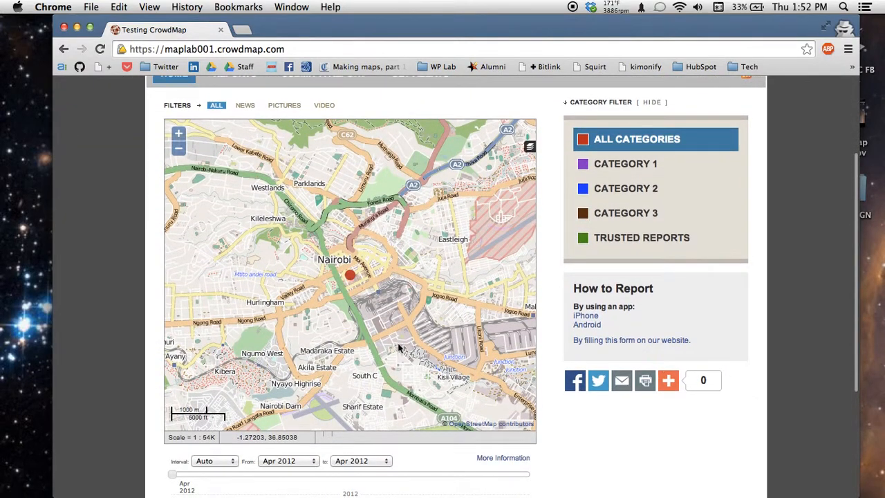
left_click(351, 276)
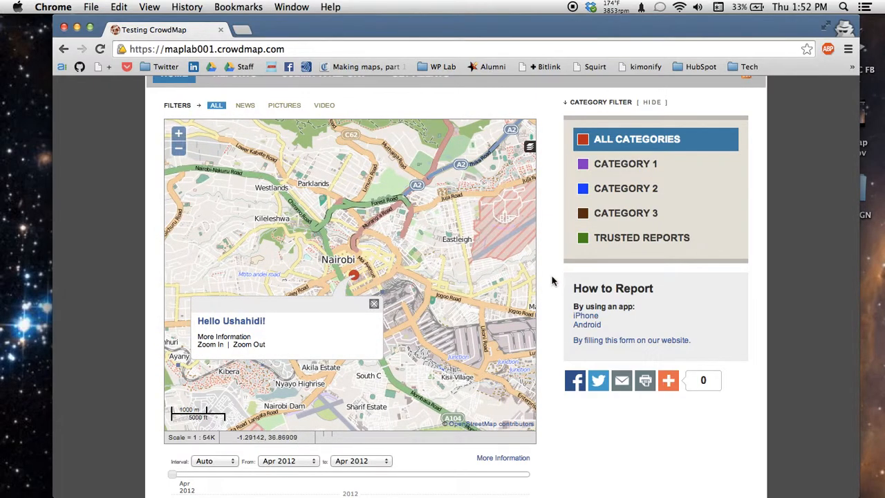
left_click(374, 303)
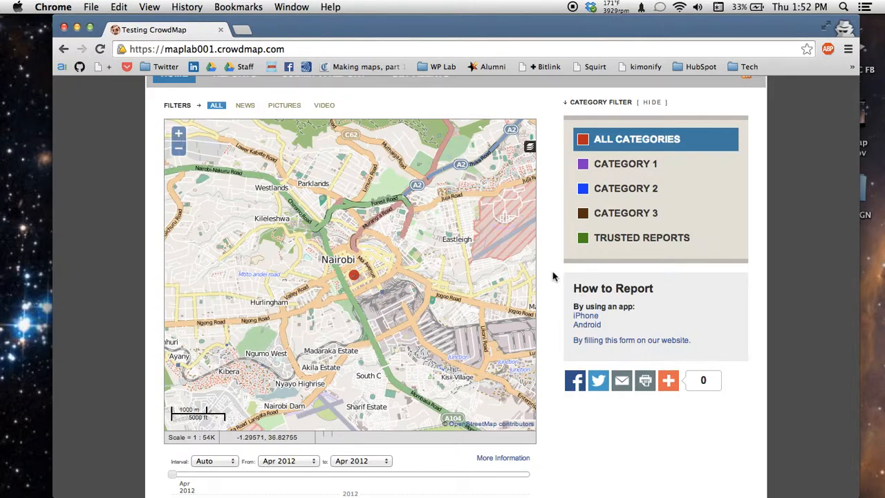
- Look over the map site's home page, including the timeline, news and reports lists, and category filter
scroll(553, 277, "down", 5)
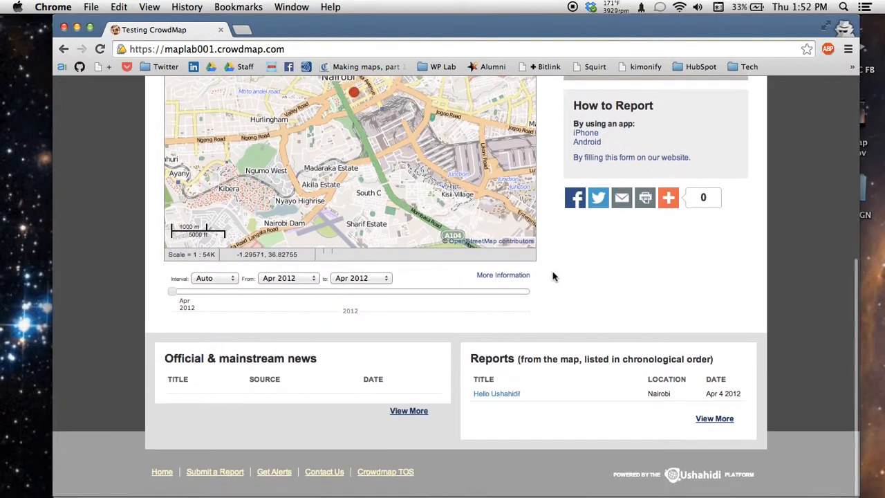
left_click_drag(177, 291, 136, 298)
scroll(552, 302, "up", 10)
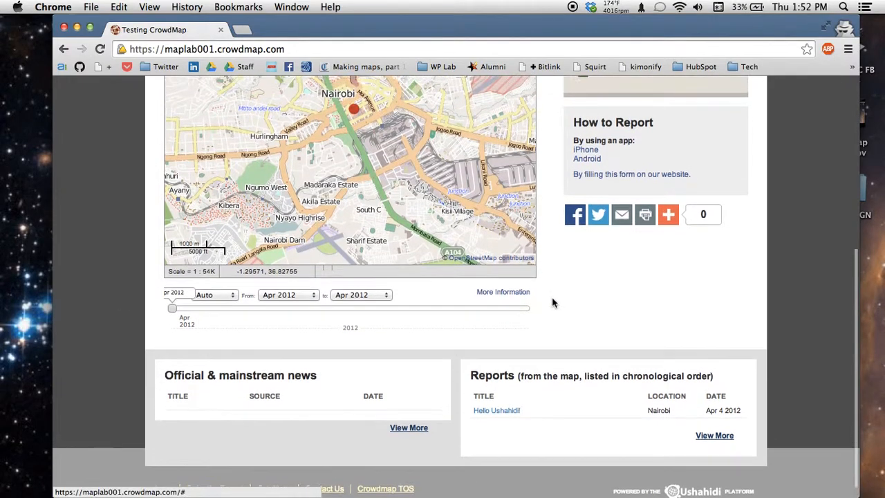
scroll(551, 302, "down", 3)
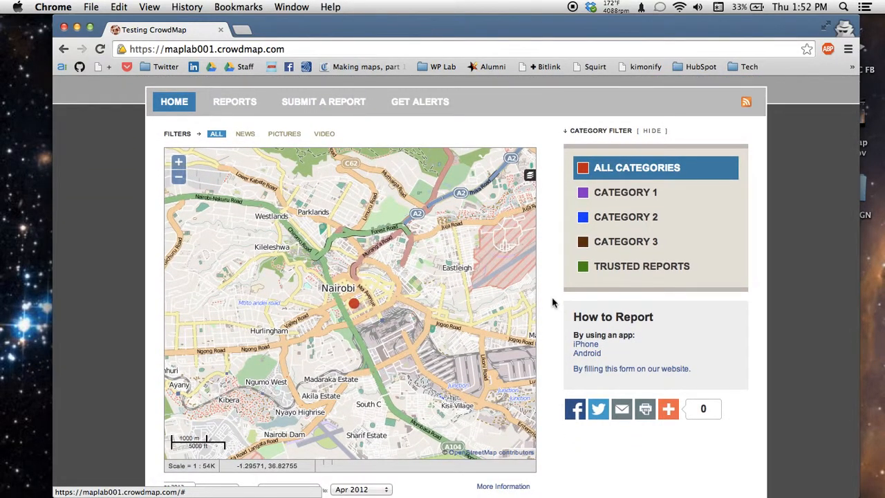
scroll(551, 302, "up", 3)
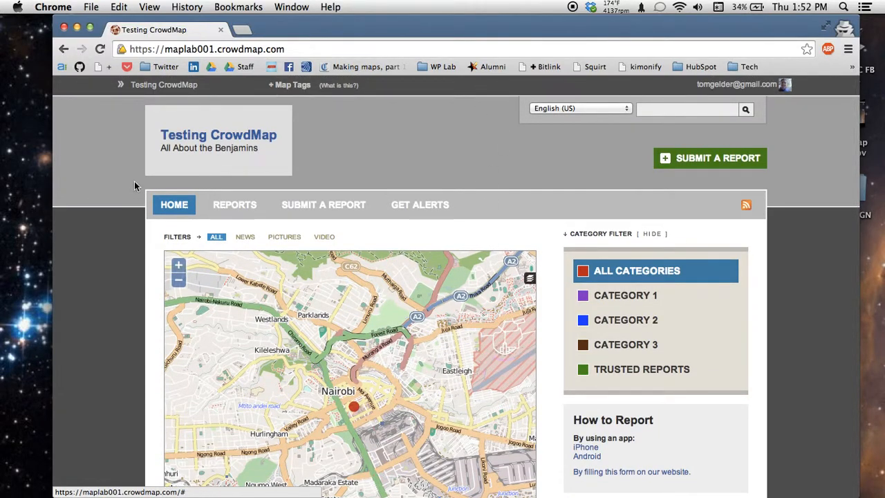
scroll(240, 148, "down", 3)
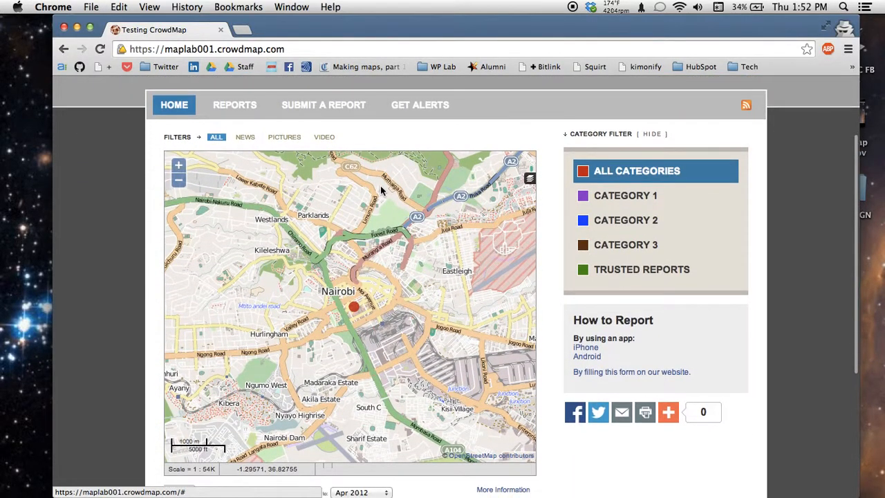
key("alt+space")
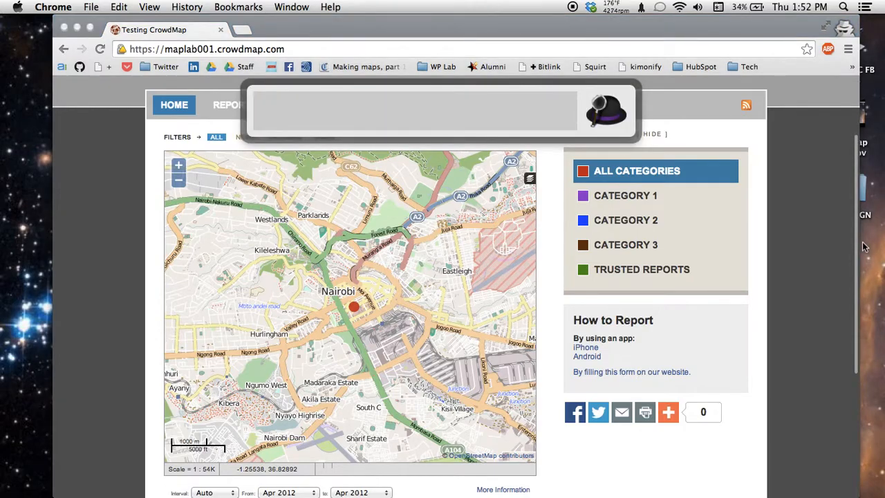
type("sa")
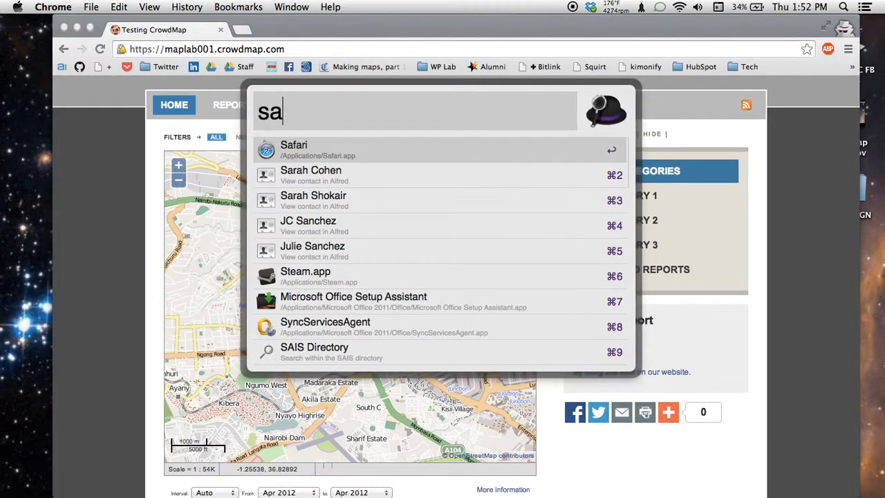
key("Return")
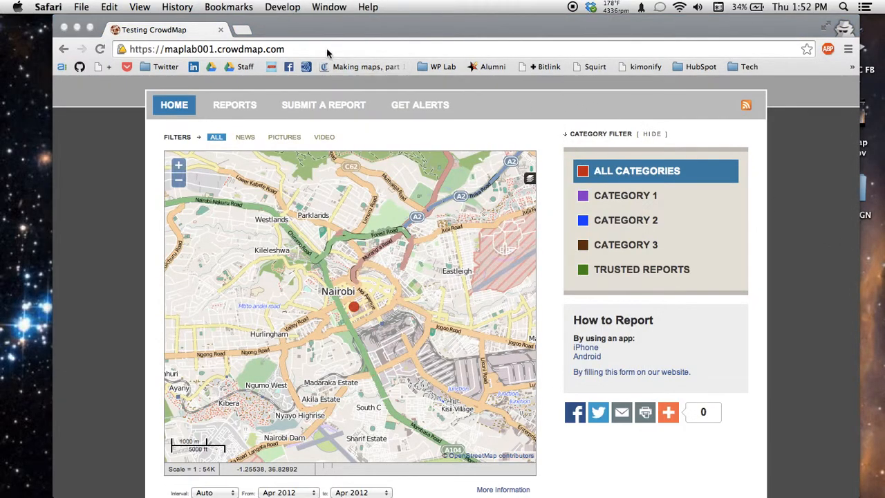
left_click(327, 49)
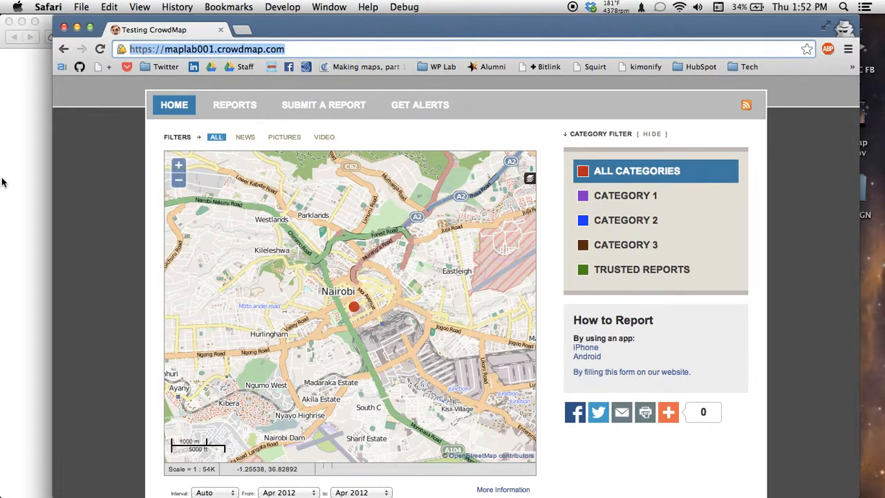
type("https://maplab001.crowdmap.com/")
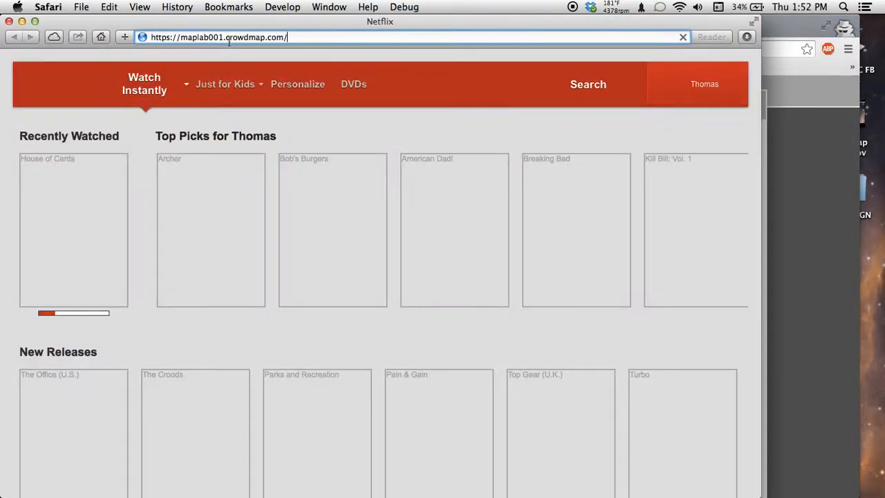
key("Return")
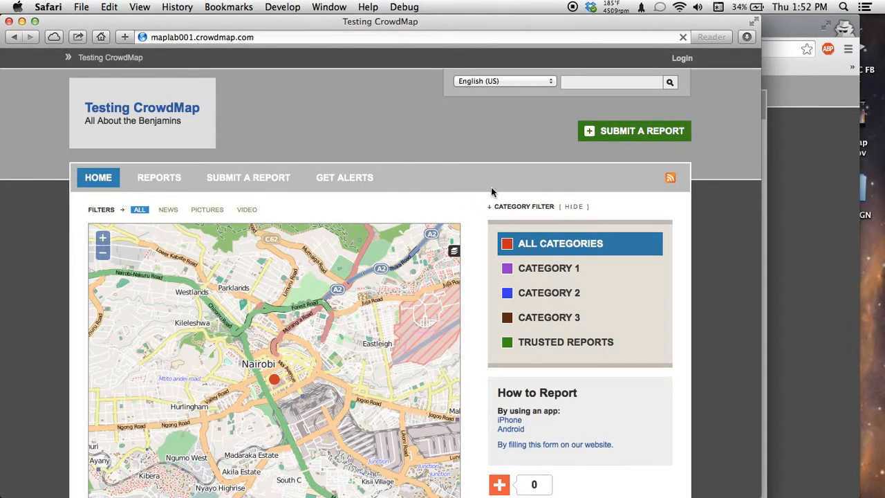
scroll(491, 187, "down", 5)
scroll(491, 187, "up", 3)
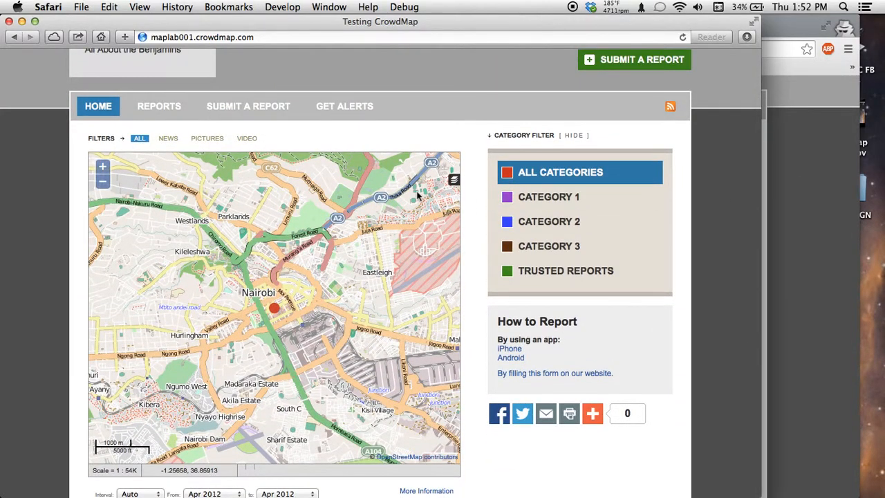
- Return to the map site in Chrome and open the logged-in account's dashboard to look it over
left_click(794, 174)
scroll(553, 390, "up", 3)
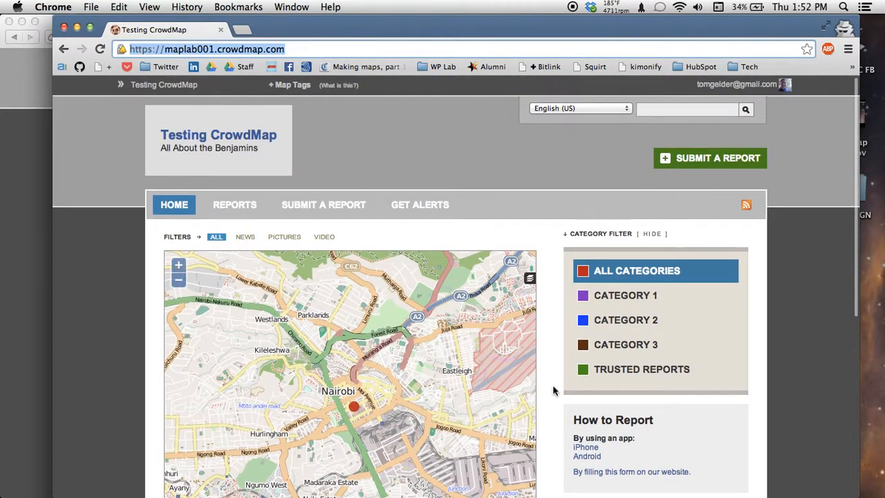
scroll(537, 244, "down", 1)
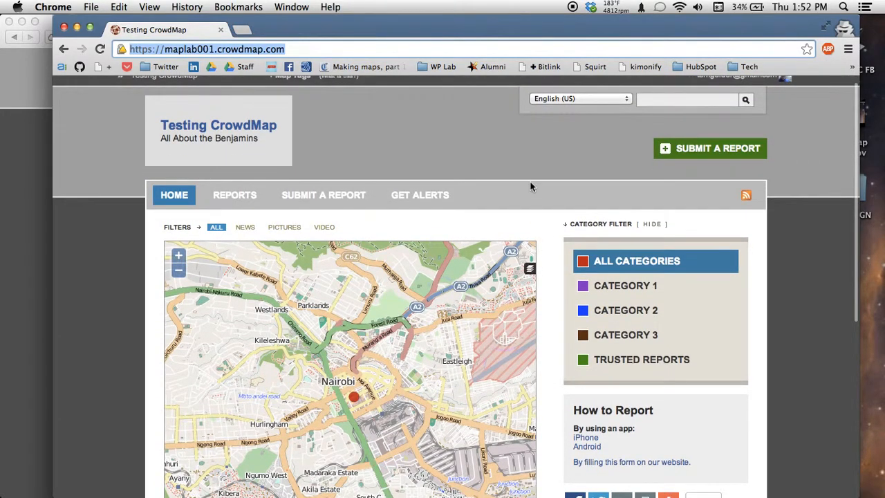
scroll(531, 187, "up", 1)
scroll(361, 177, "down", 3)
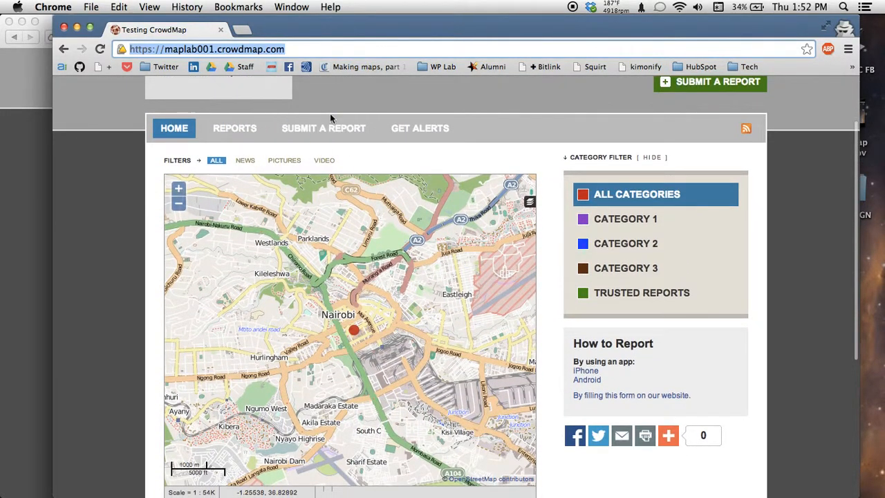
scroll(330, 113, "up", 3)
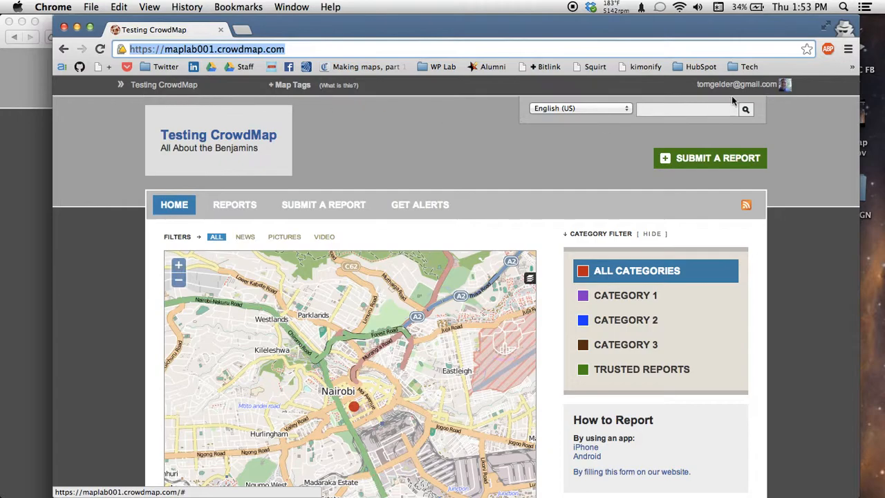
left_click(752, 86)
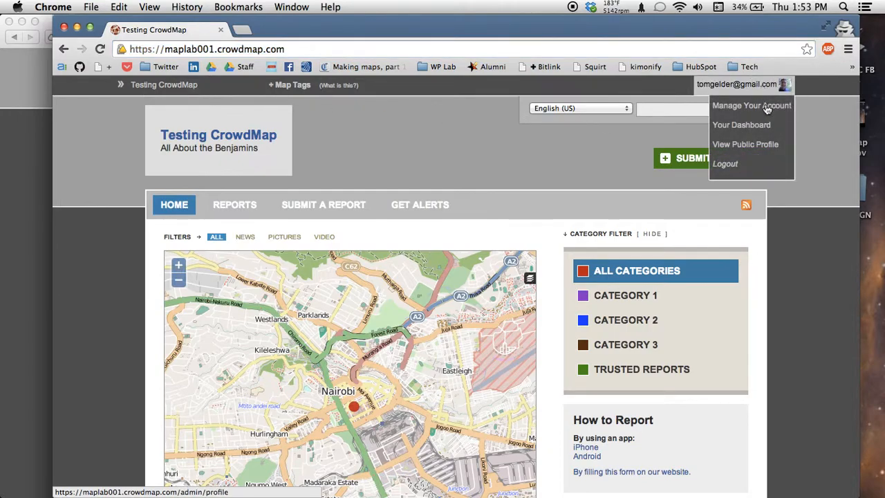
left_click(764, 125)
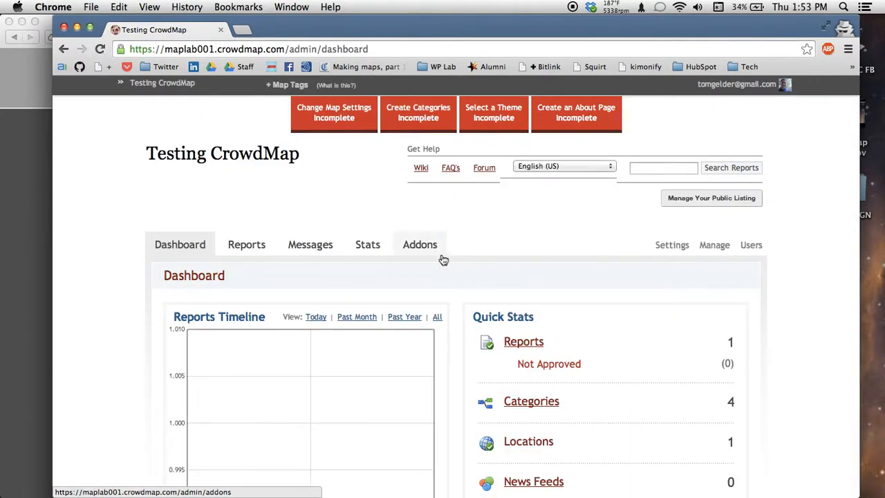
scroll(443, 260, "down", 5)
scroll(444, 260, "up", 5)
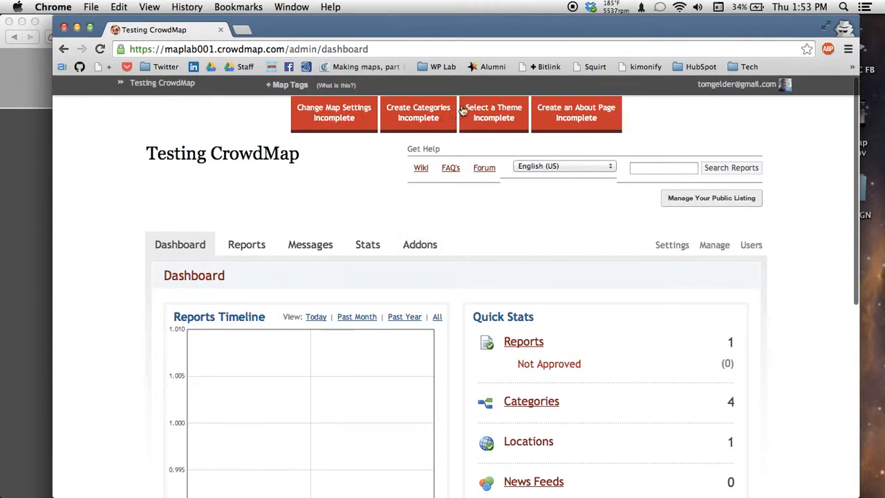
- Choose the Bueno theme for the map site and save the theme settings
left_click(515, 121)
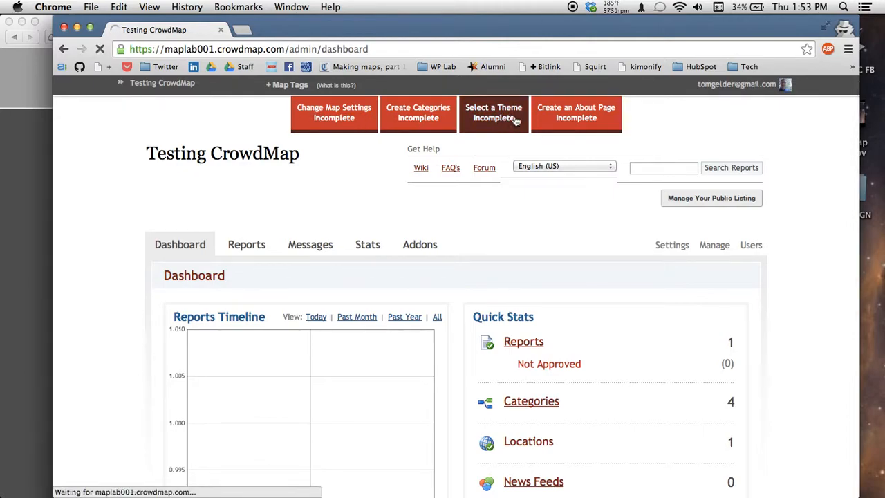
scroll(389, 308, "down", 2)
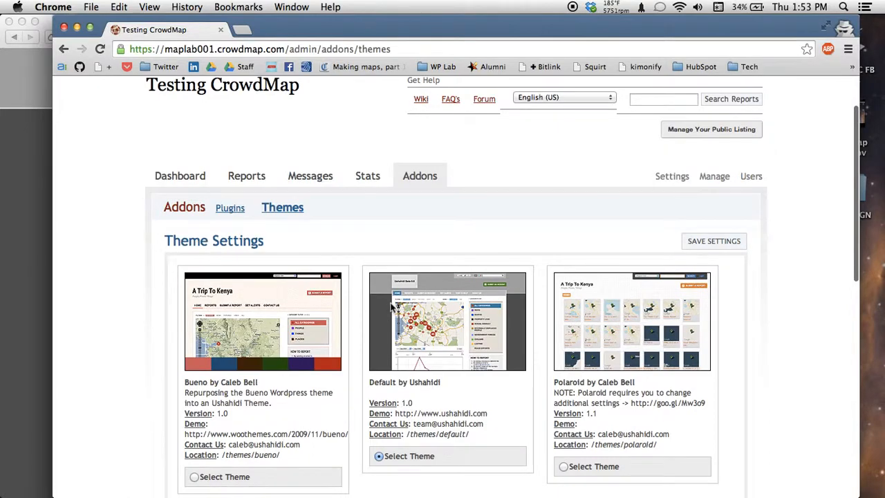
scroll(391, 308, "down", 3)
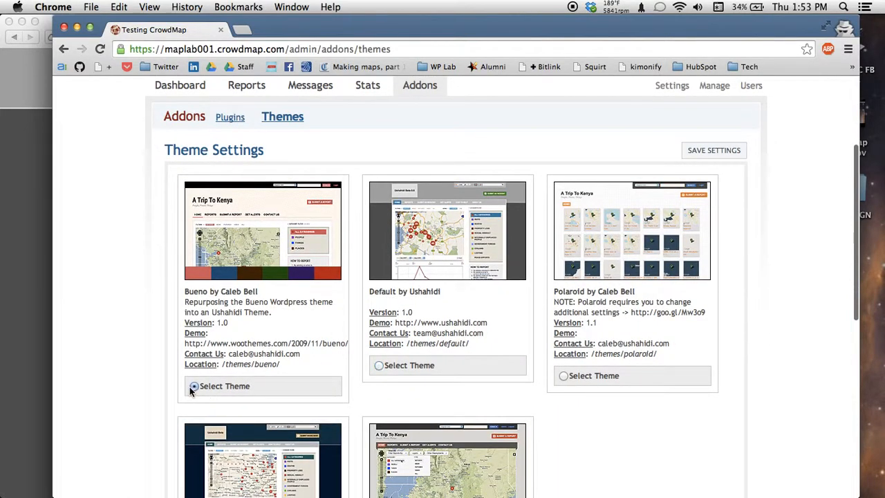
scroll(335, 310, "down", 8)
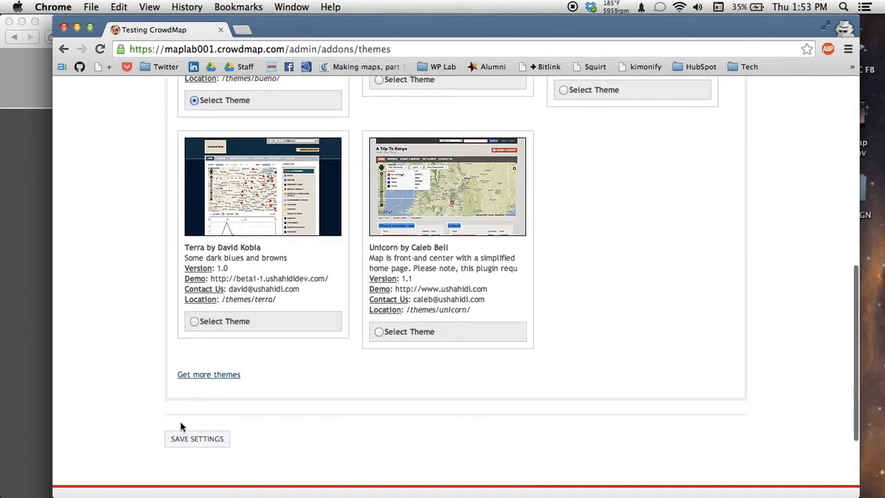
left_click(179, 438)
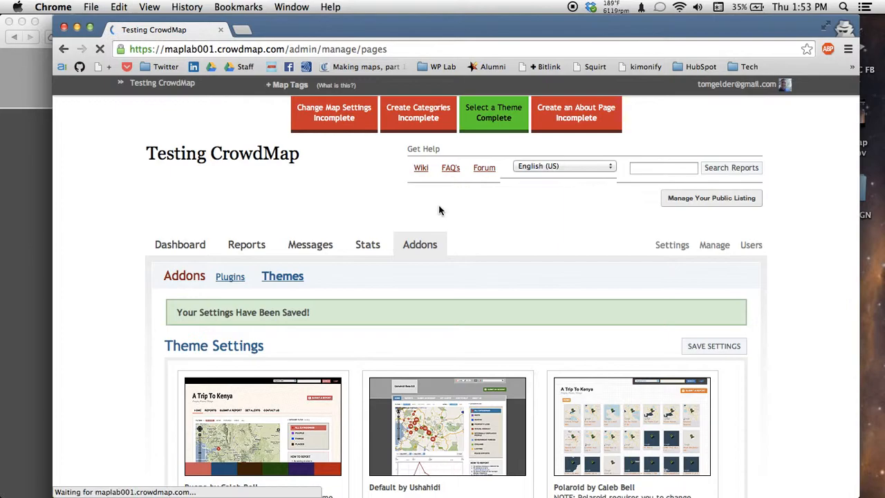
- Start an about page with the title "About Me" and the tab name "Woo!"
scroll(255, 373, "down", 2)
left_click(254, 364)
type("About Me")
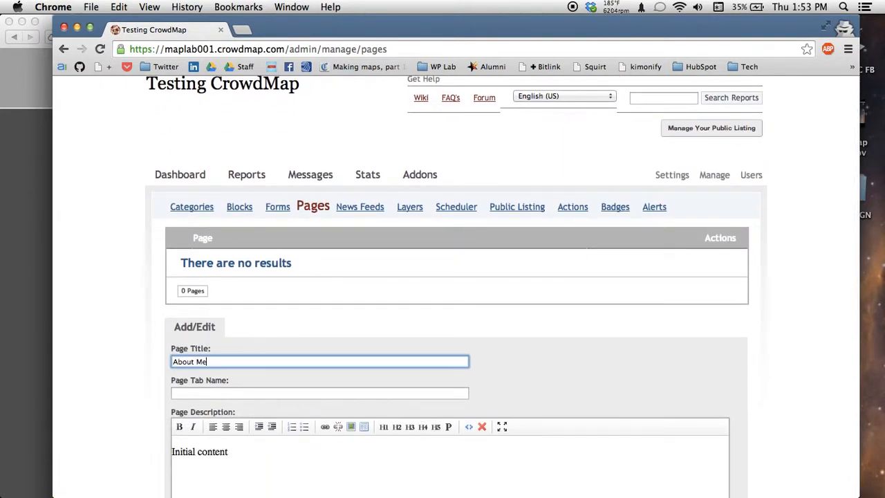
key("Tab")
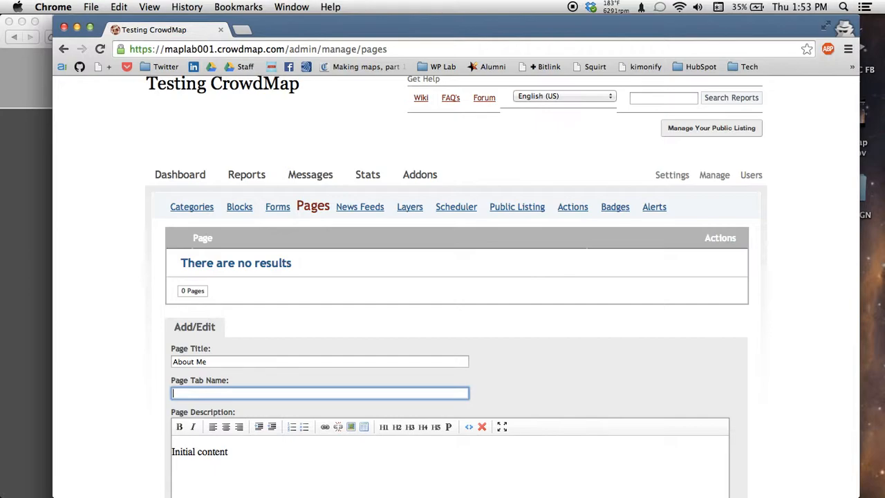
type("Woo!")
key("Tab")
key("Tab")
- Replace the page description's initial content with a short Lorem ipsum paragraph and save the page
left_click_drag(398, 491, 149, 421)
type("I")
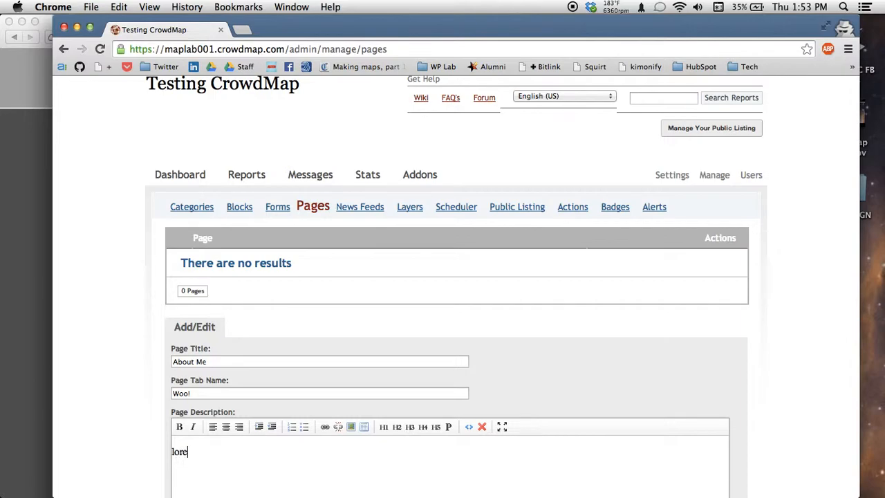
type("orem-short")
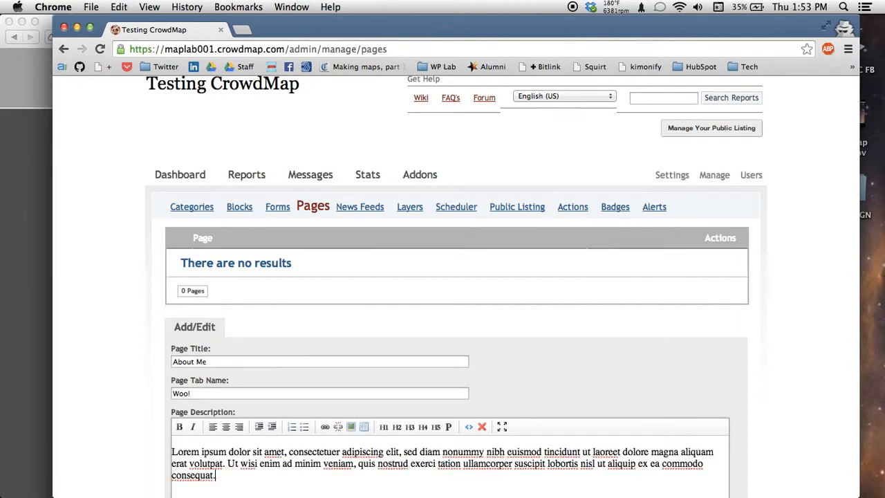
scroll(302, 242, "down", 3)
left_click(195, 419)
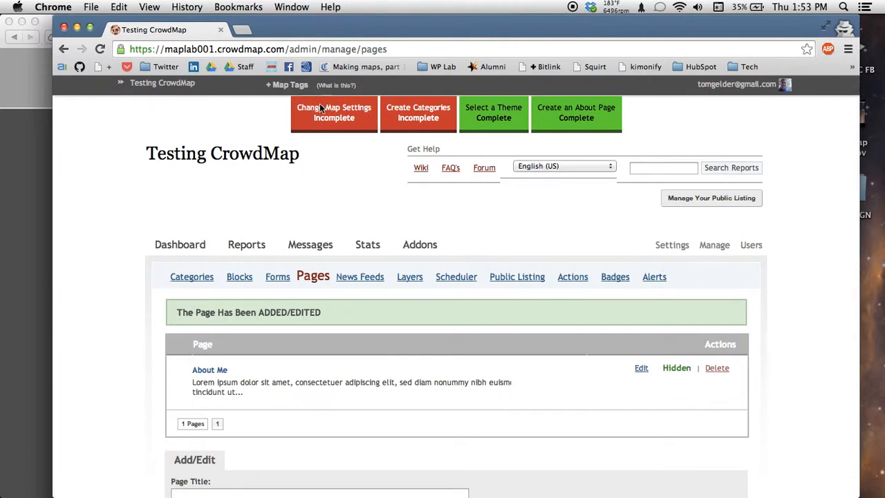
- Open the website settings and look through the site name, tagline, banner, email, message and language options
left_click(674, 247)
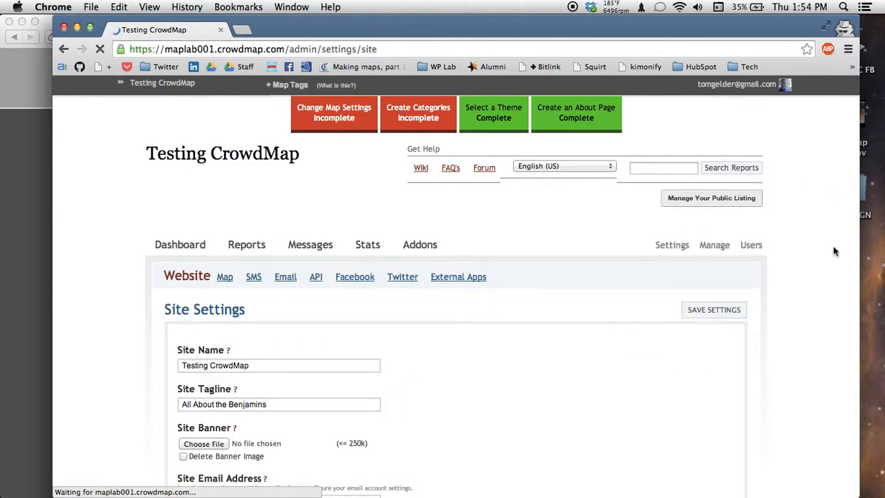
scroll(256, 336, "down", 4)
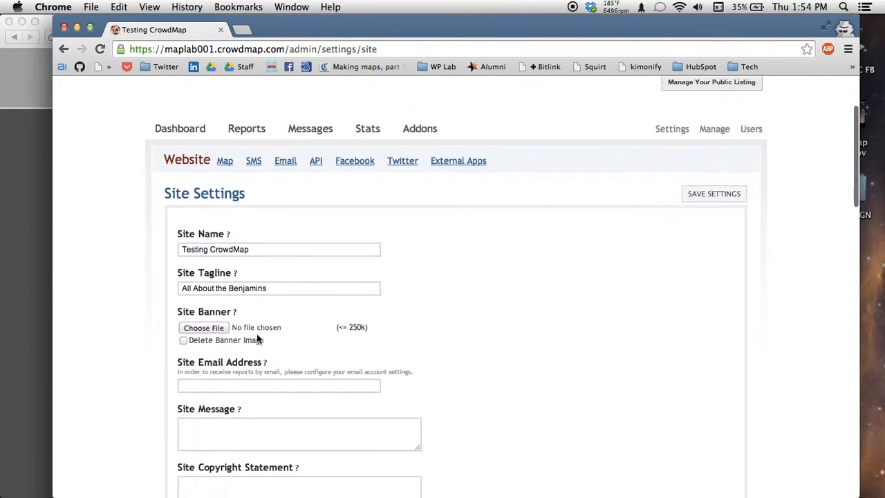
scroll(256, 336, "up", 3)
scroll(256, 336, "down", 2)
scroll(256, 336, "down", 5)
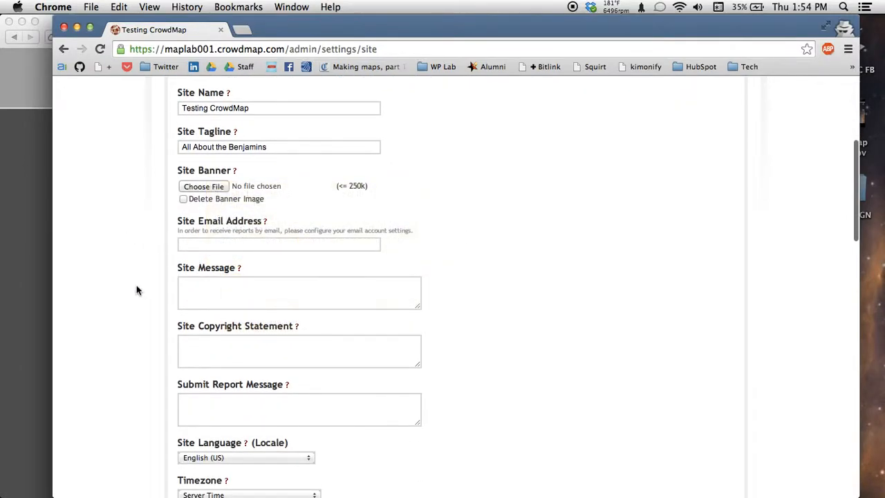
- Look through the remaining site settings, including contact page, reports, alerts, comments, RSS feed, caching, private deployment and user approval options
scroll(136, 291, "down", 2)
scroll(136, 290, "down", 9)
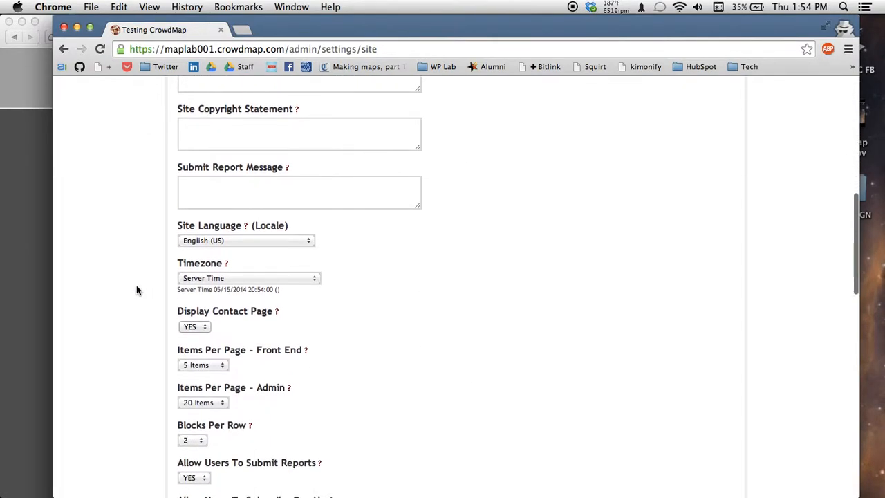
scroll(137, 291, "down", 18)
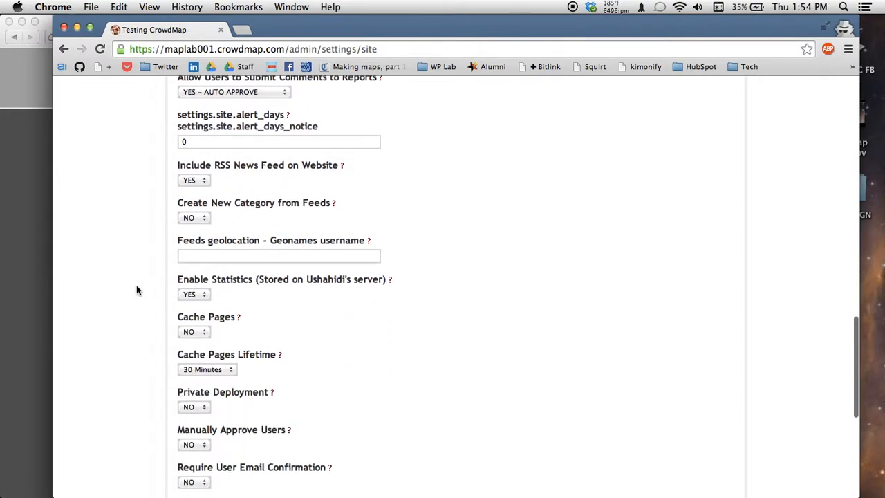
scroll(136, 290, "up", 7)
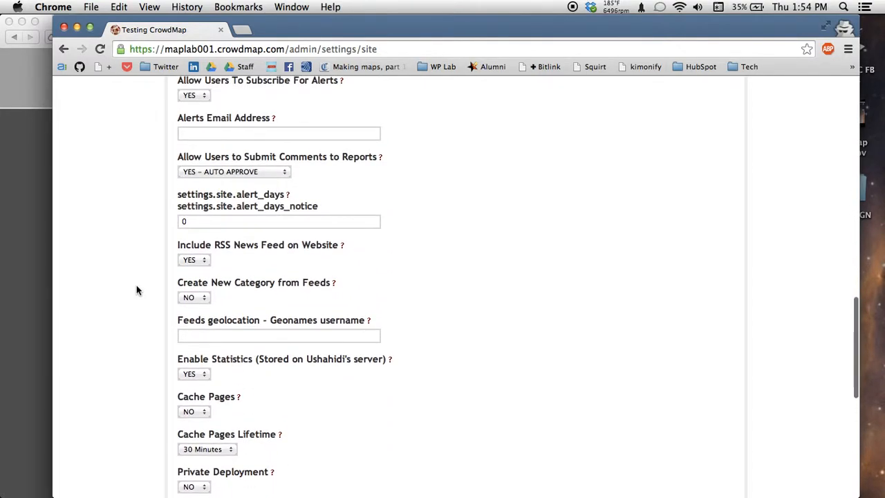
scroll(136, 290, "down", 9)
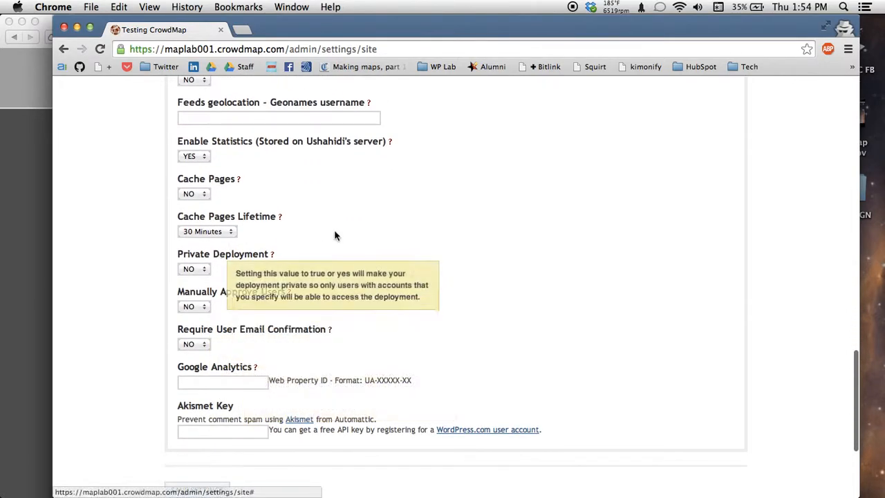
scroll(334, 236, "up", 15)
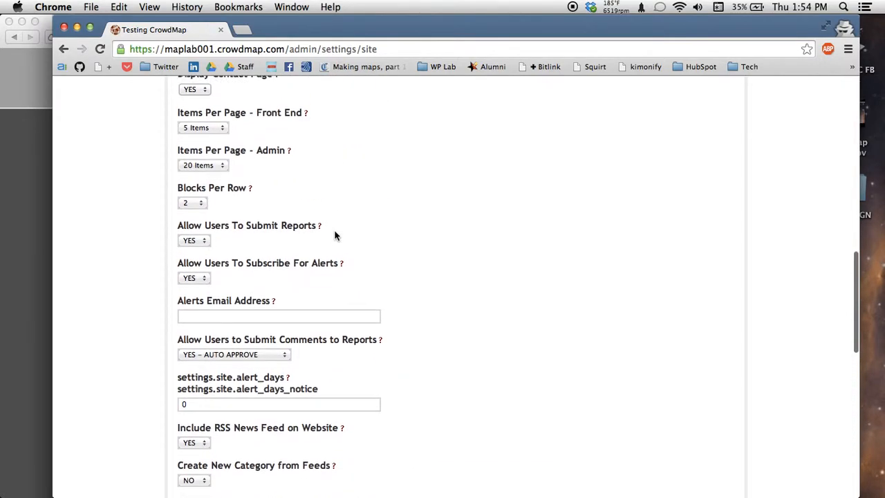
scroll(335, 235, "up", 5)
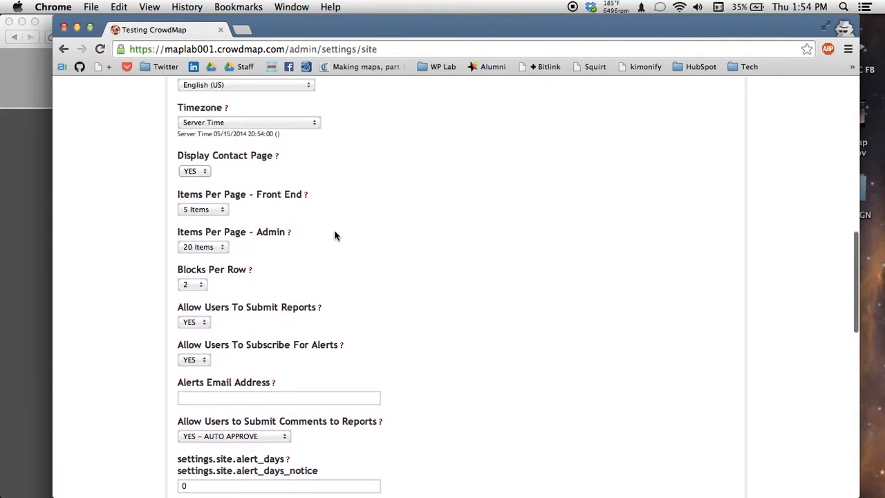
- Set the site's timezone to America/Los_Angeles
left_click(287, 205)
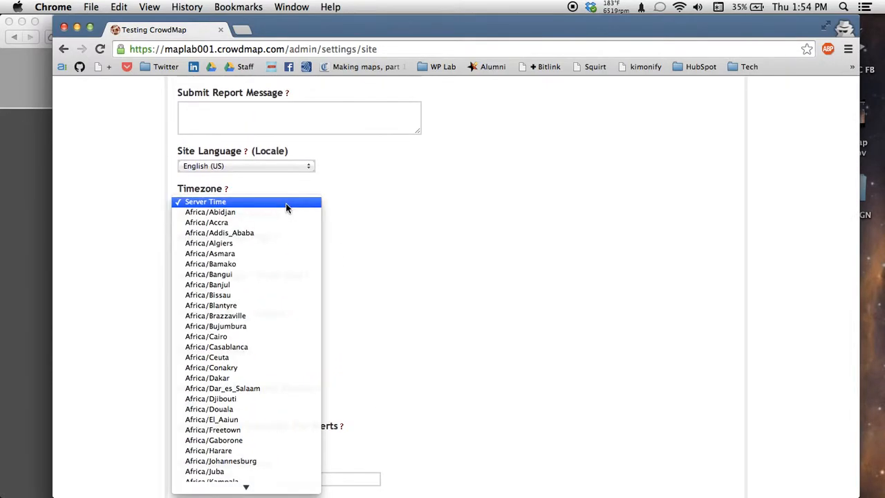
key("p")
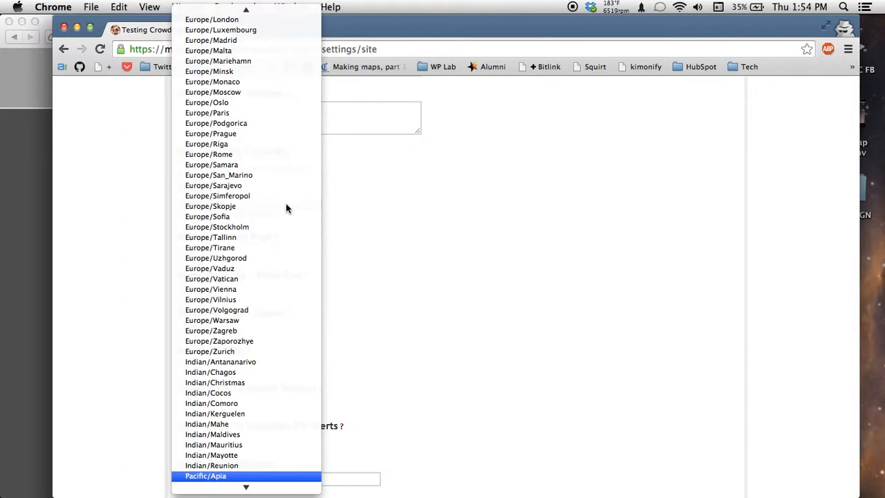
scroll(252, 421, "down", 10)
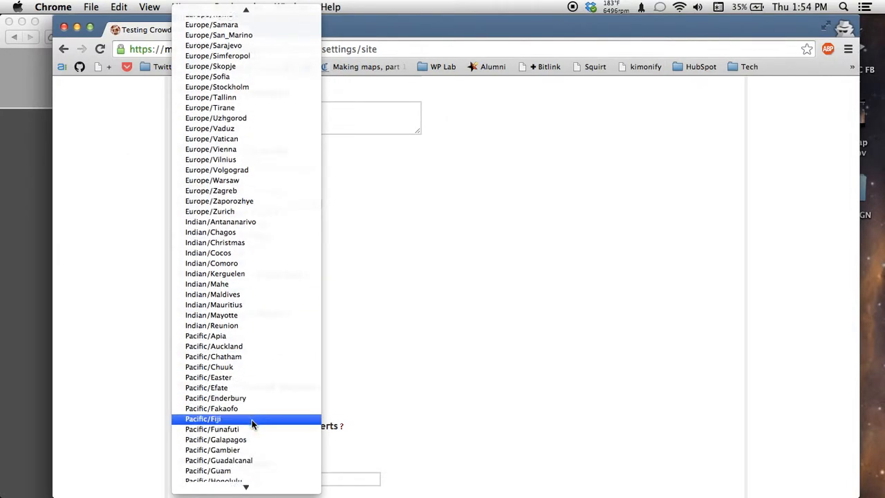
scroll(252, 423, "up", 20)
scroll(251, 424, "down", 7)
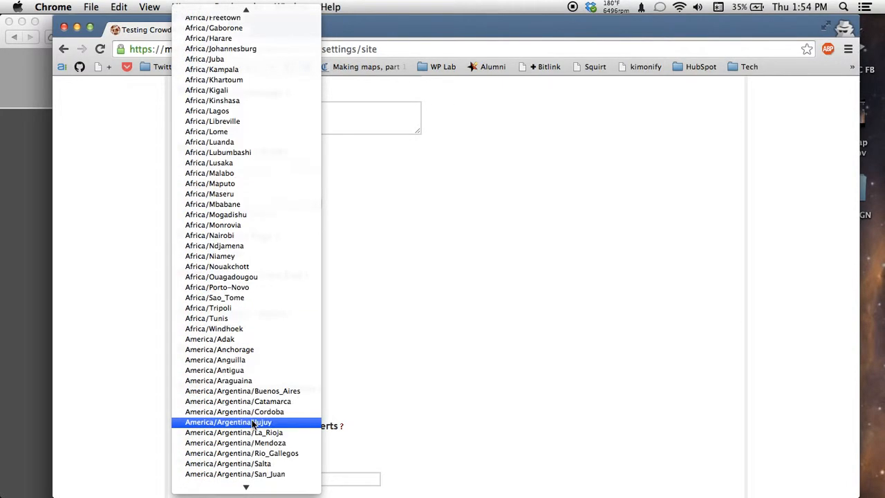
scroll(253, 423, "down", 2)
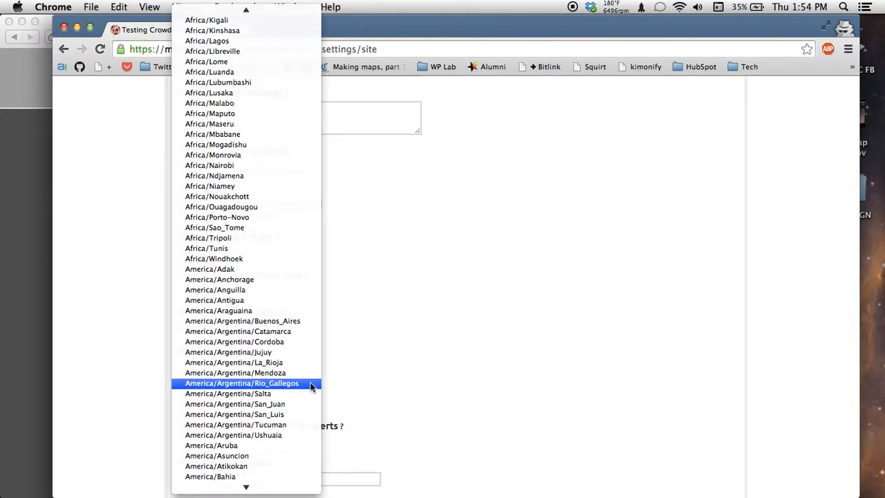
scroll(311, 388, "down", 1)
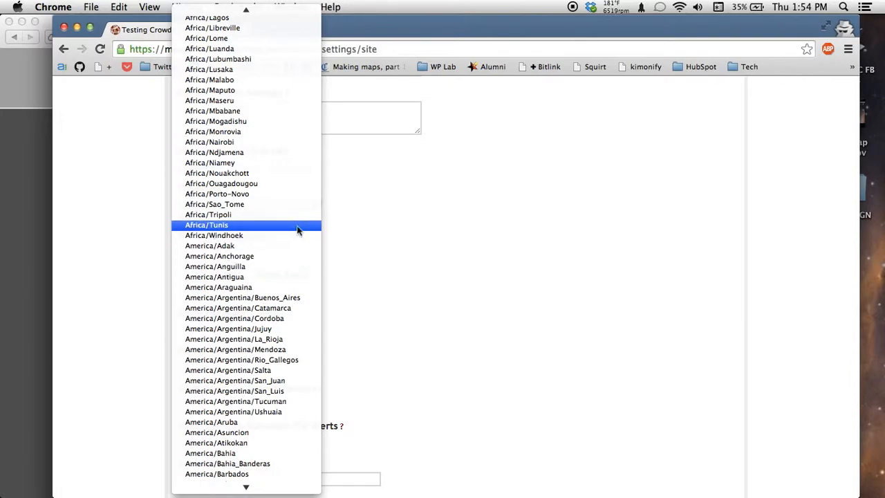
scroll(297, 216, "down", 4)
scroll(298, 217, "down", 20)
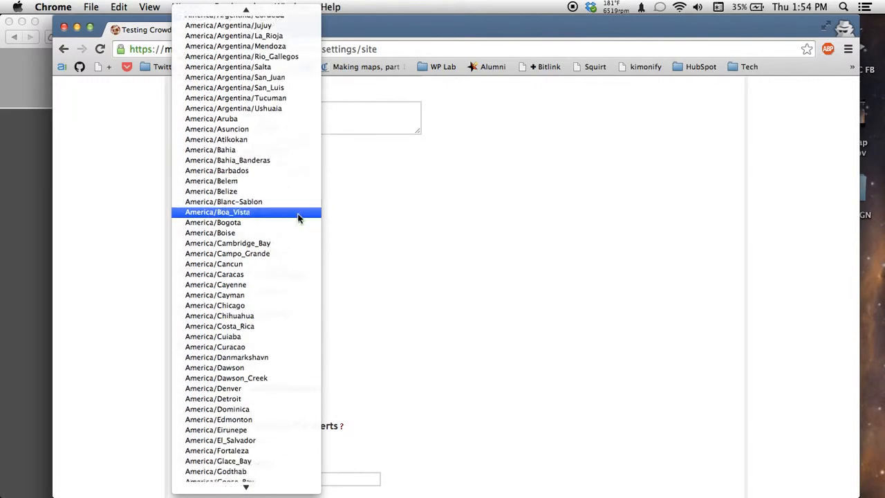
scroll(299, 218, "down", 3)
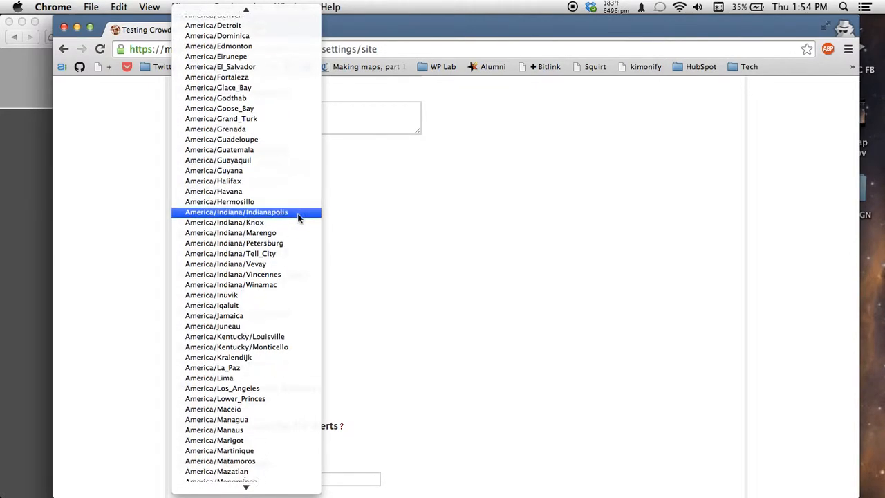
scroll(299, 323, "down", 2)
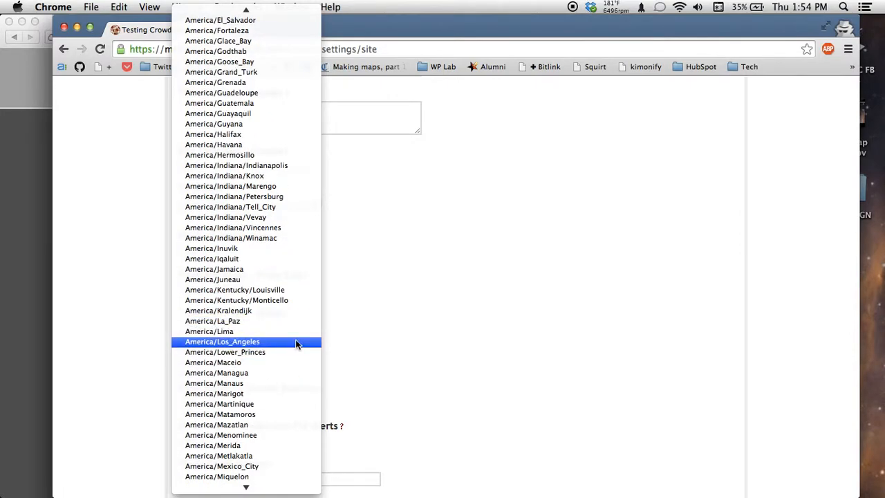
left_click(295, 341)
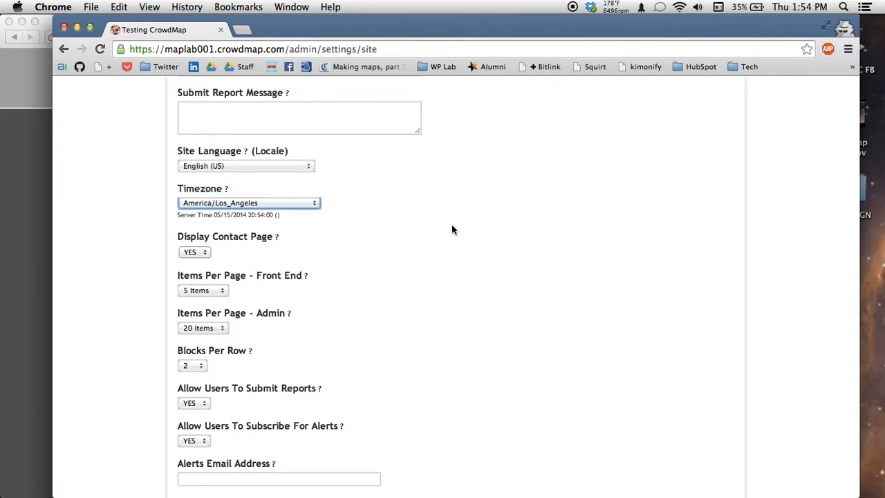
- Fill in the required alerts email address with the suggested email and save the site settings
scroll(452, 230, "down", 1)
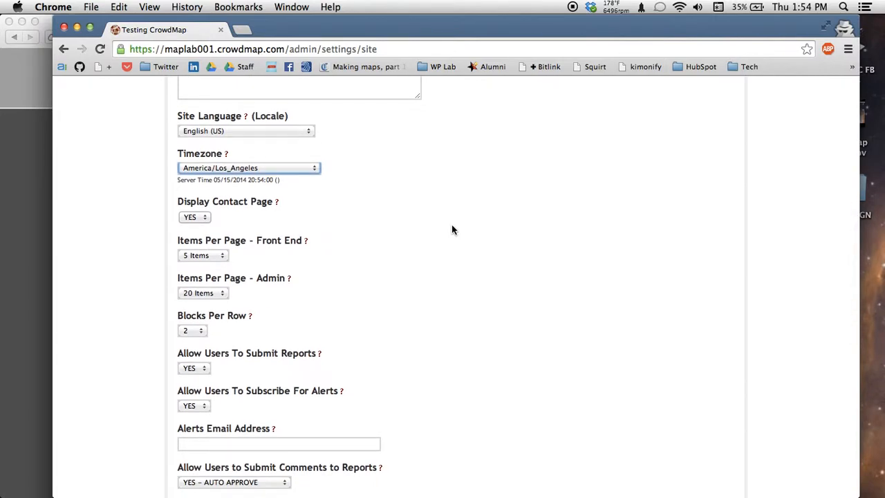
scroll(452, 229, "down", 8)
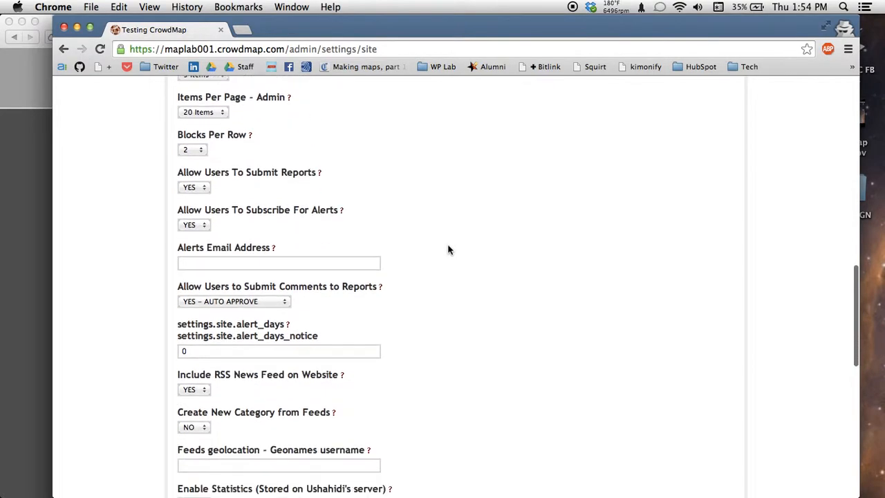
scroll(447, 249, "down", 10)
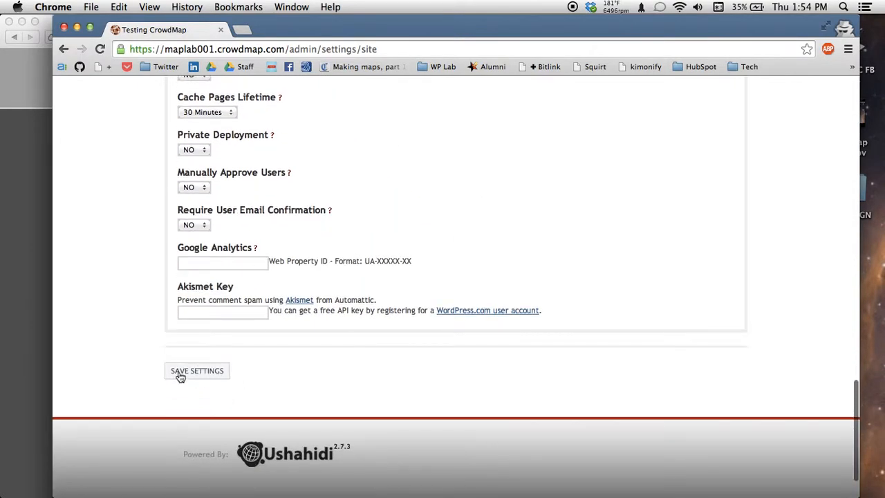
left_click(182, 374)
left_click(332, 285)
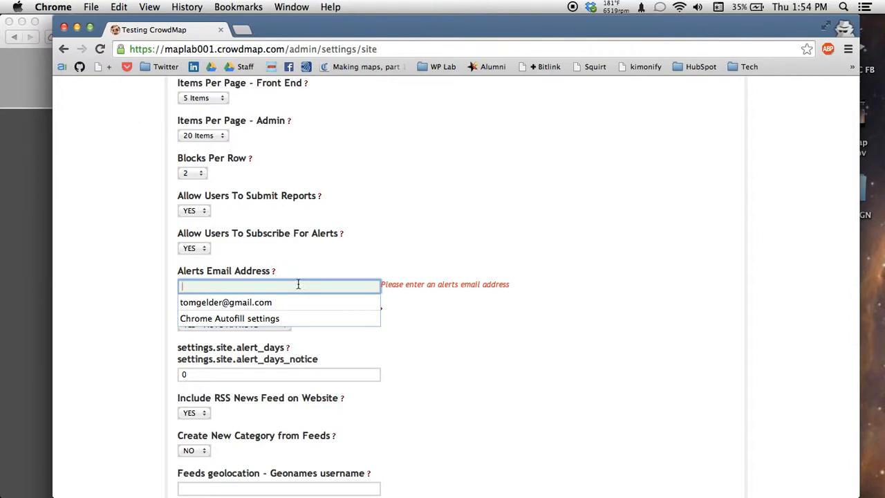
left_click(298, 302)
scroll(260, 441, "down", 15)
left_click(204, 453)
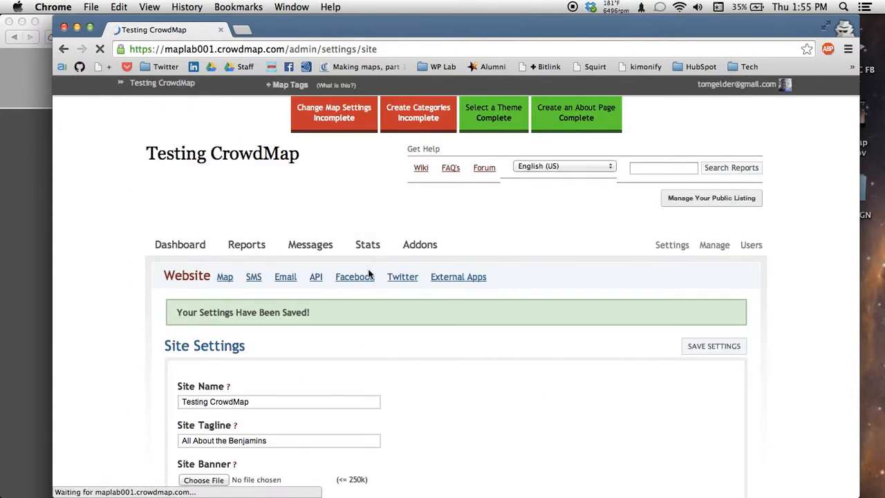
- Open the map settings and look over the default country choices, zoom level, map provider and location preview
left_click(225, 278)
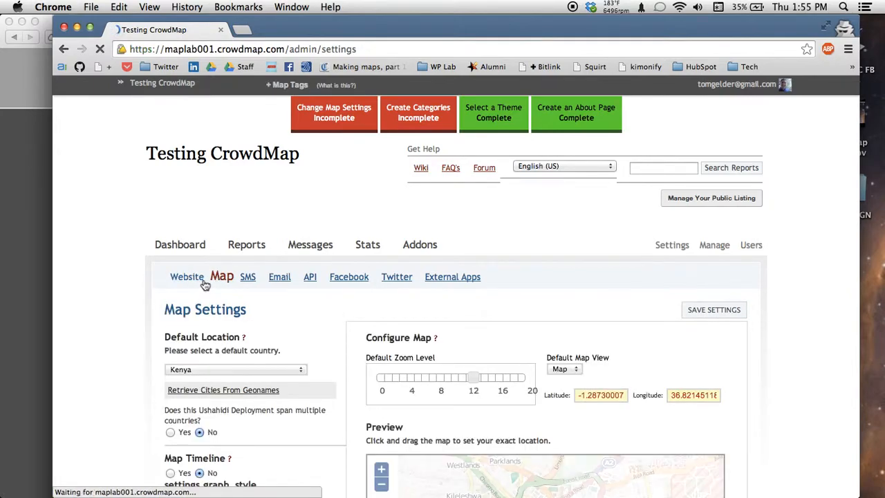
scroll(325, 290, "down", 5)
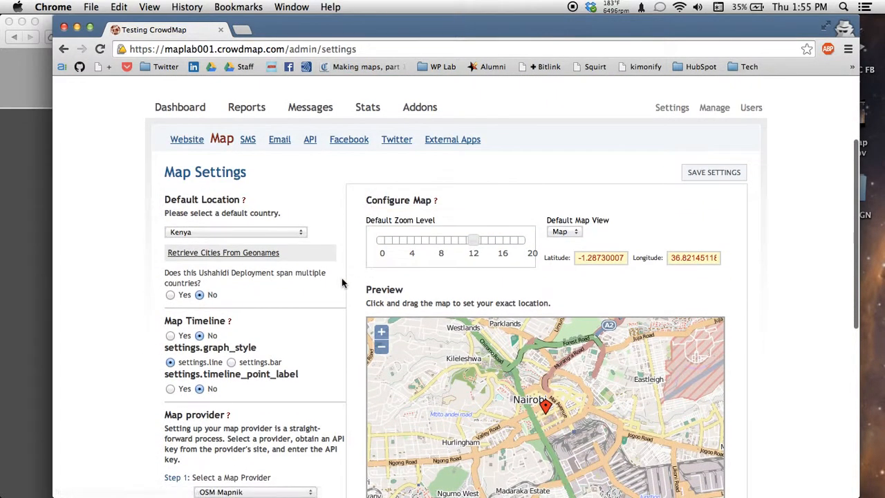
scroll(342, 282, "down", 2)
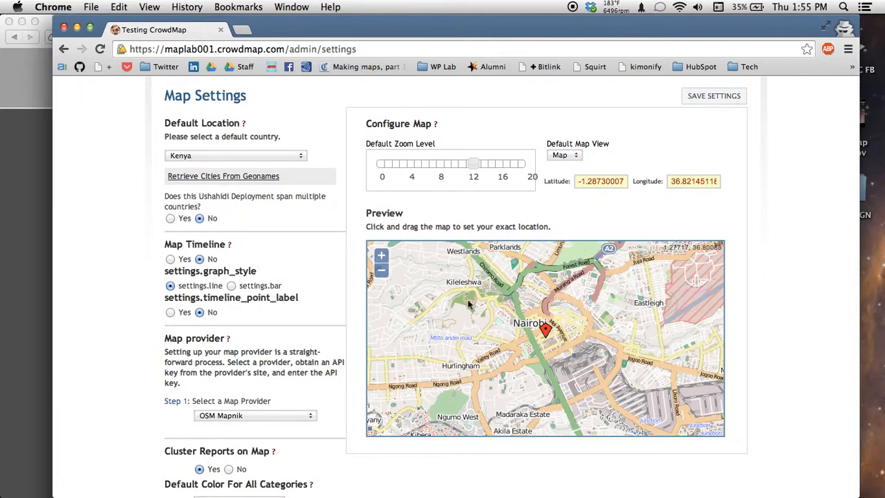
left_click(293, 159)
left_click(293, 158)
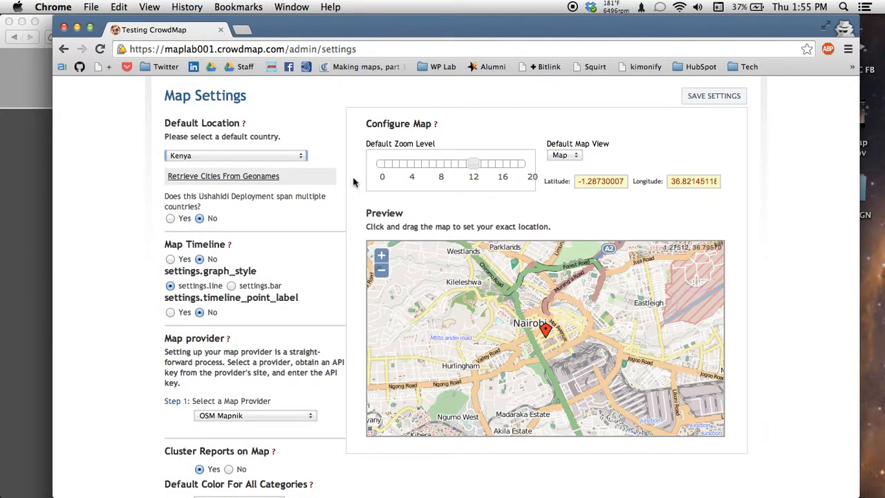
- Switch to the public map site in Safari, reload it and zoom out on the home page map
left_click(26, 161)
key("super+r")
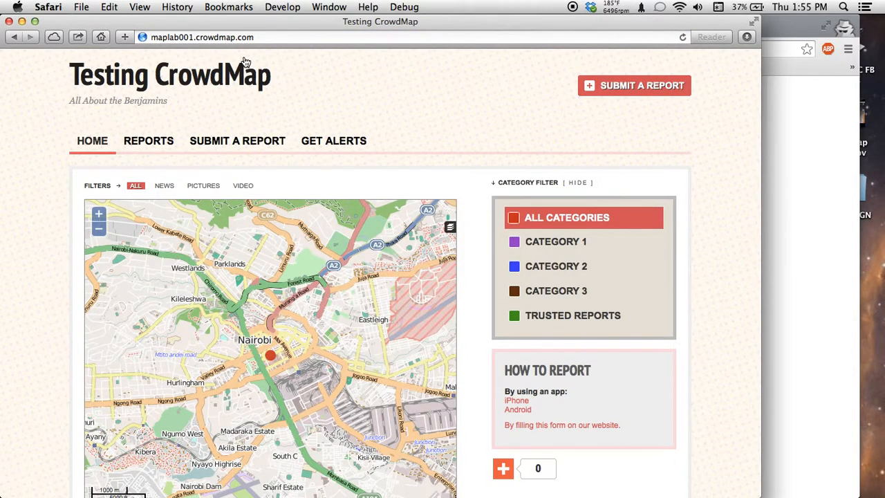
scroll(343, 218, "down", 2)
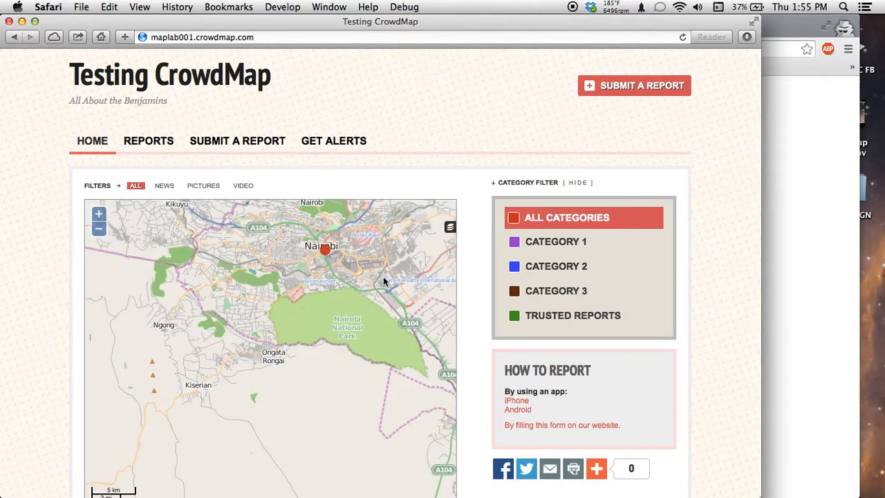
- Switch back to the map settings in Chrome and set the default country to United States
left_click(815, 110)
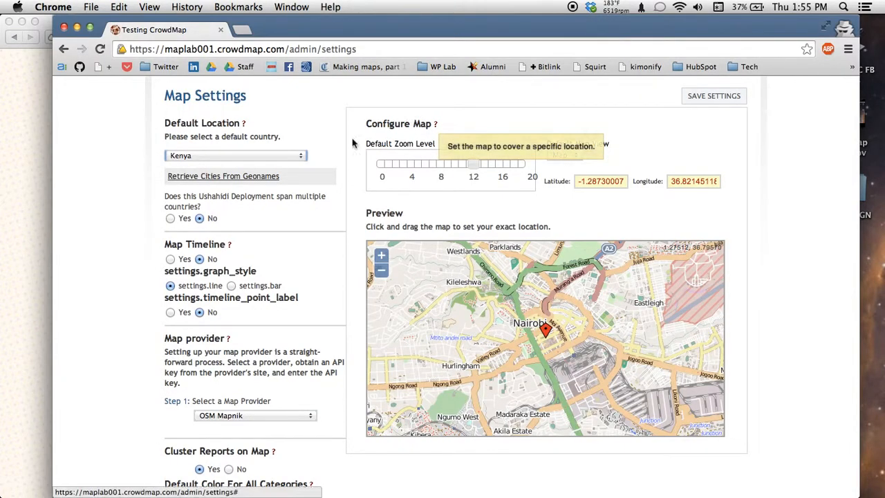
left_click(257, 156)
type("united")
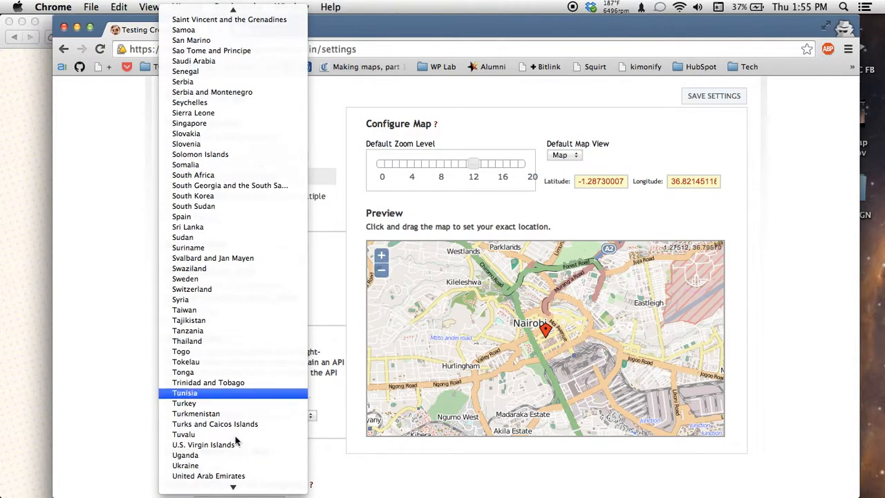
scroll(233, 450, "down", 3)
left_click(230, 429)
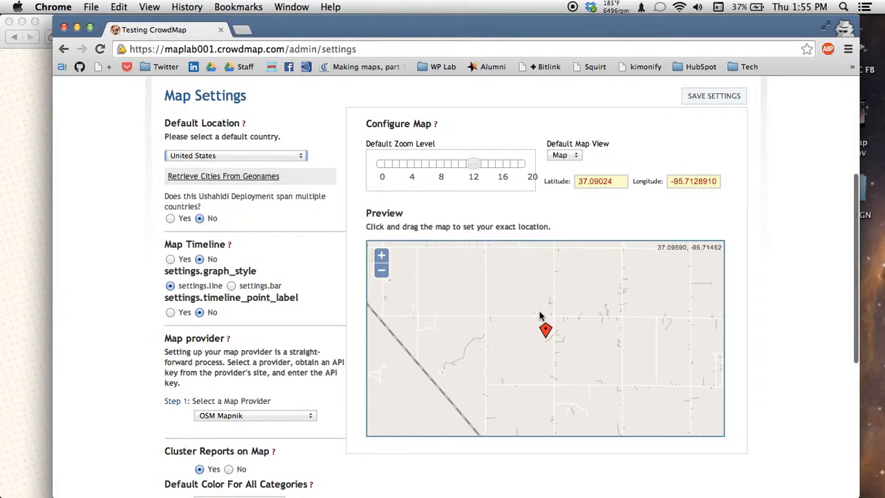
- Place the default location marker in the southwestern United States on the preview map
left_click(384, 270)
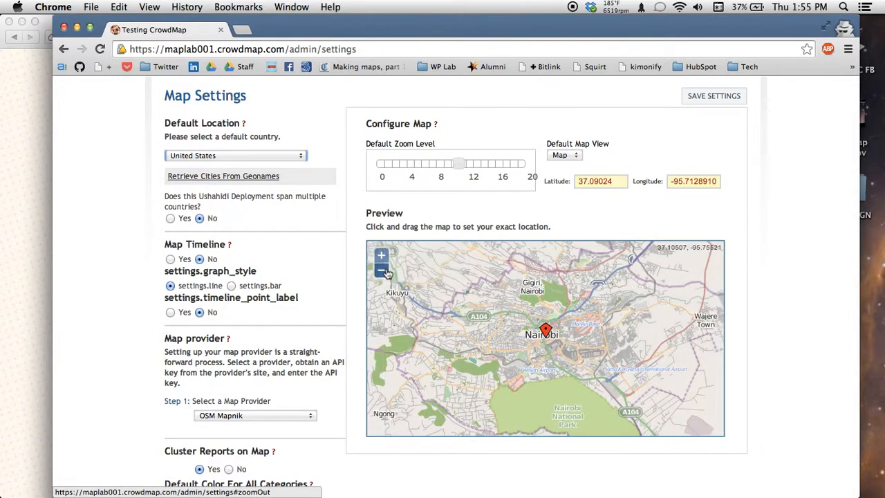
left_click(385, 272)
left_click(386, 272)
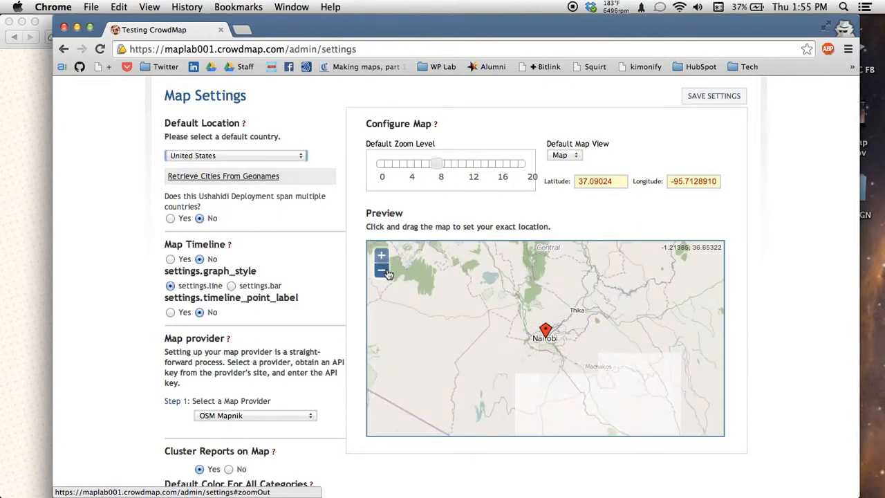
left_click(386, 271)
left_click(386, 271)
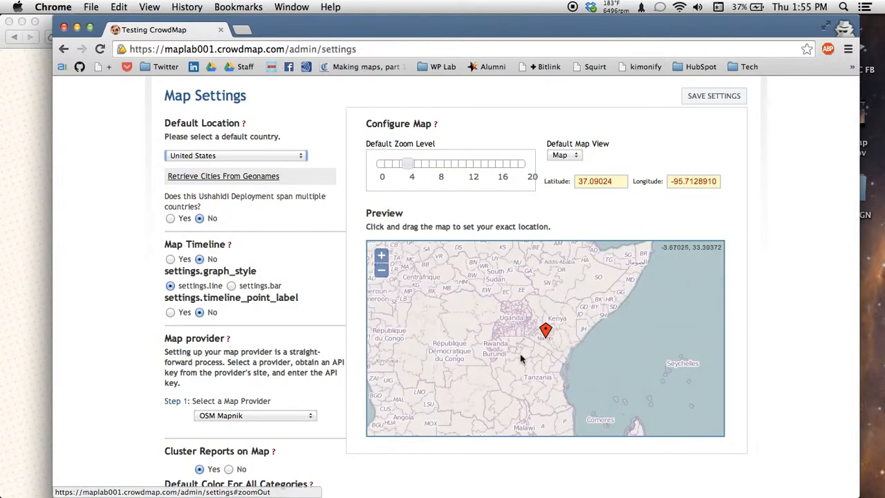
left_click_drag(655, 305, 506, 404)
left_click_drag(693, 260, 575, 402)
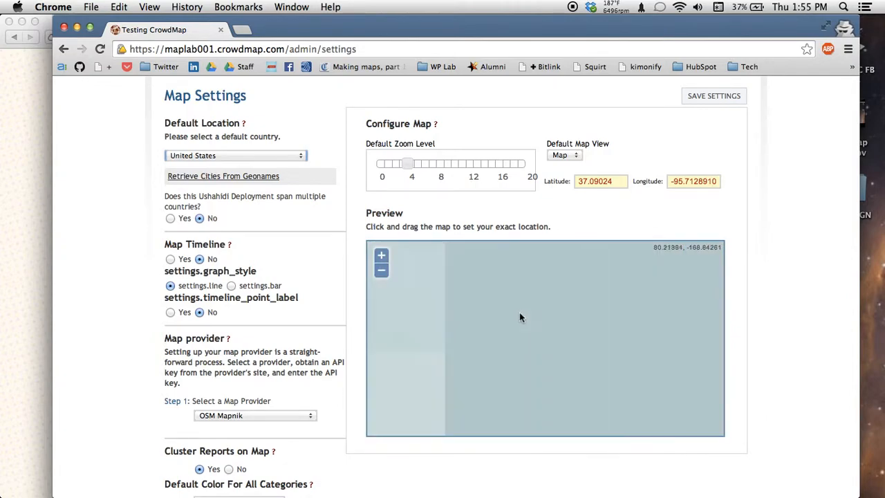
left_click(380, 271)
left_click(380, 271)
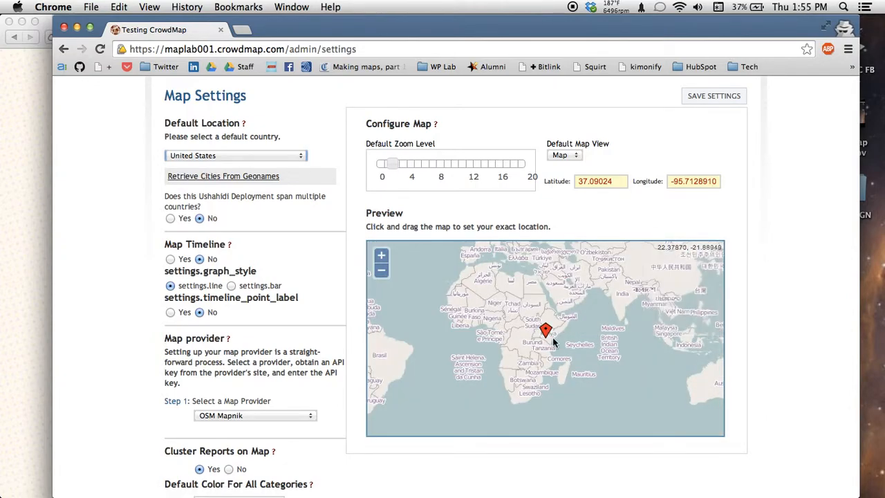
left_click_drag(508, 334, 609, 369)
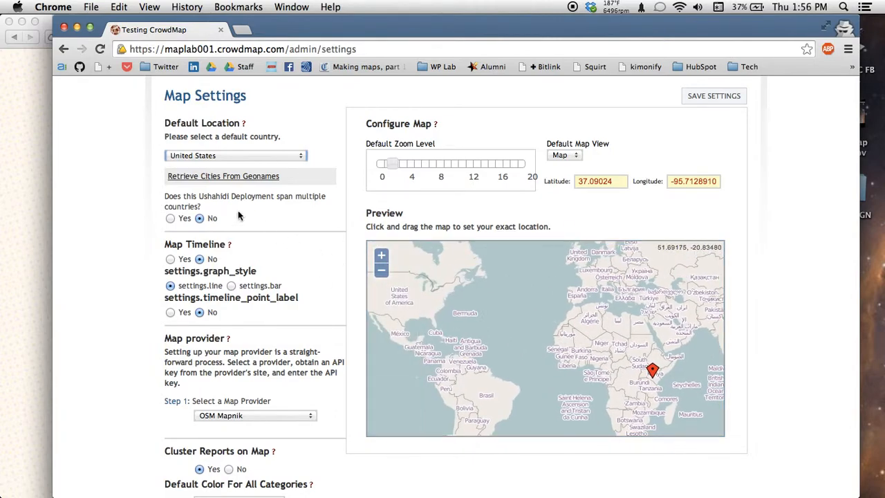
left_click(231, 155)
left_click(232, 155)
left_click(388, 308)
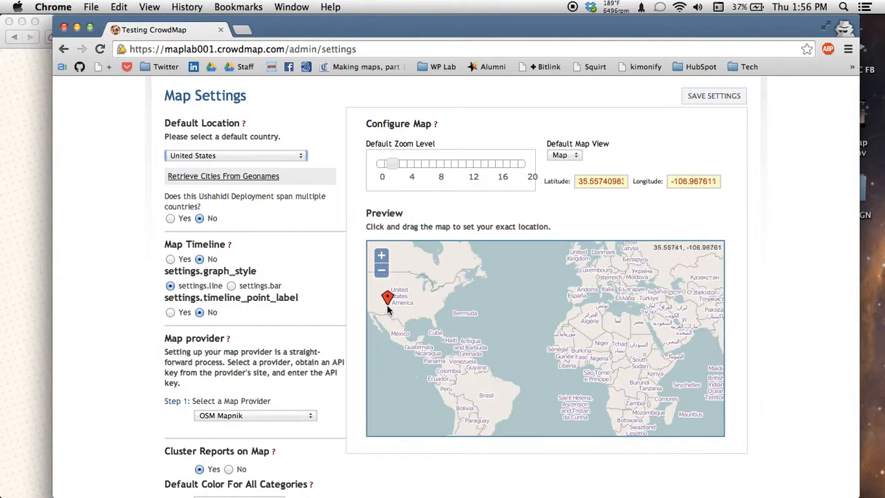
- Move the location marker to the northern California coast and refine it to the Monterey Bay shore near Watsonville
left_click_drag(393, 316, 527, 323)
left_click(493, 304)
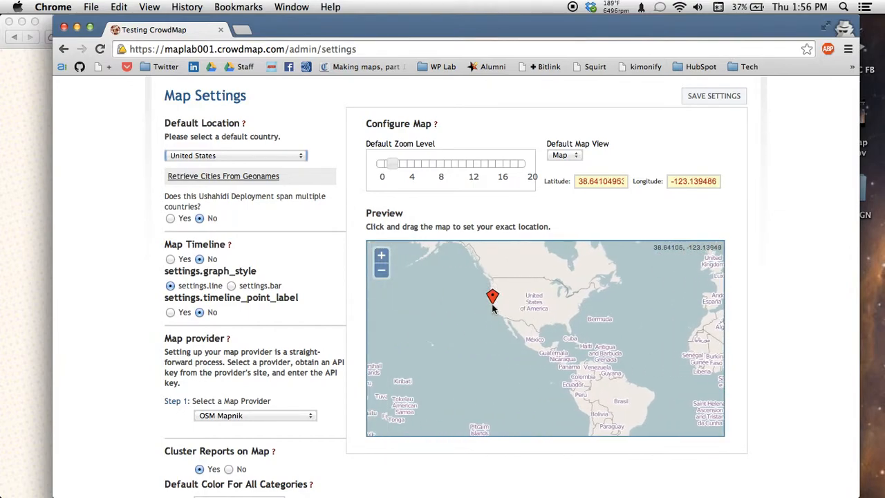
left_click(383, 257)
left_click(383, 257)
left_click(383, 257)
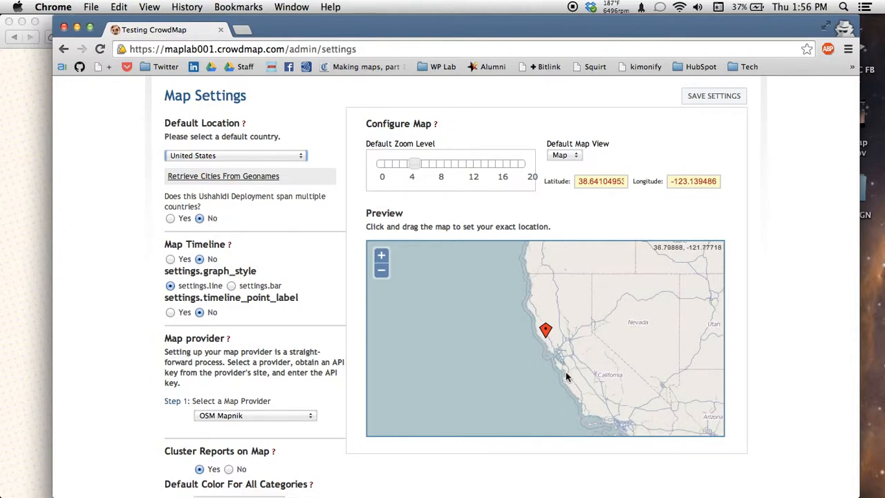
left_click(564, 374)
- Move the location marker from the Watsonville shore to Capitola, east of Santa Cruz
left_click(386, 258)
left_click(385, 259)
left_click(386, 258)
left_click(385, 259)
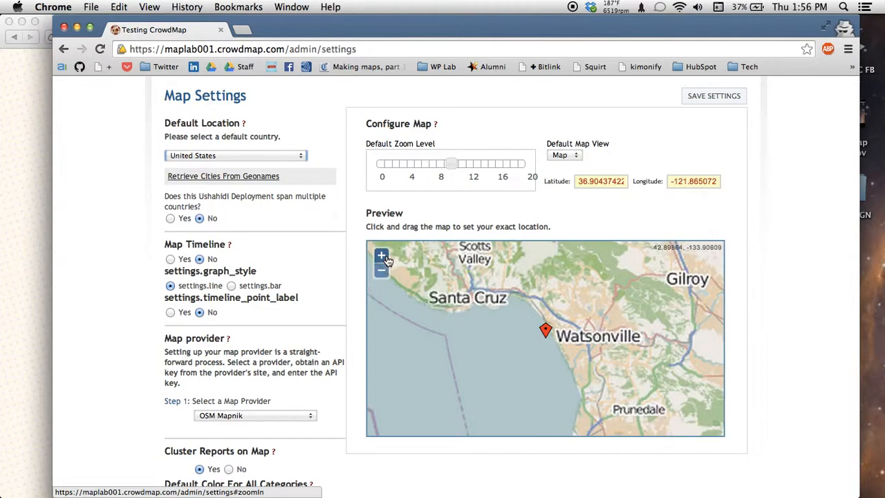
left_click(385, 258)
left_click(449, 258)
- Move the location marker onto the University of California Santa Cruz campus
left_click(382, 256)
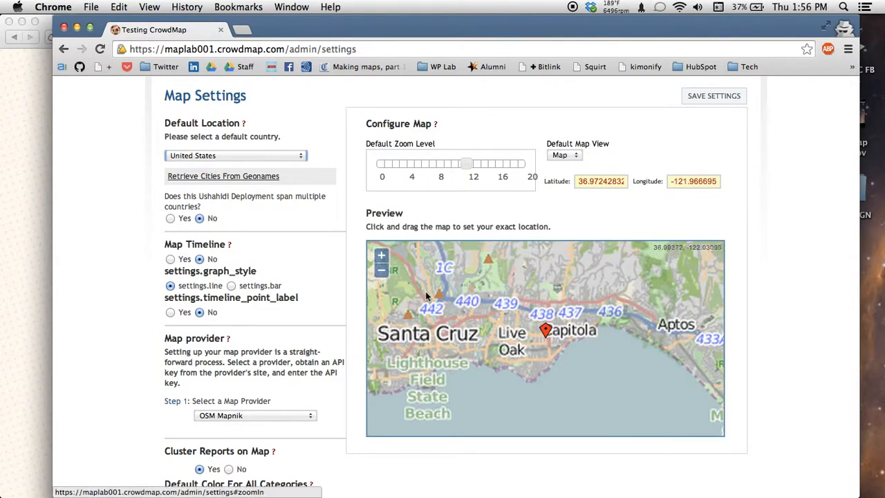
left_click_drag(426, 293, 545, 337)
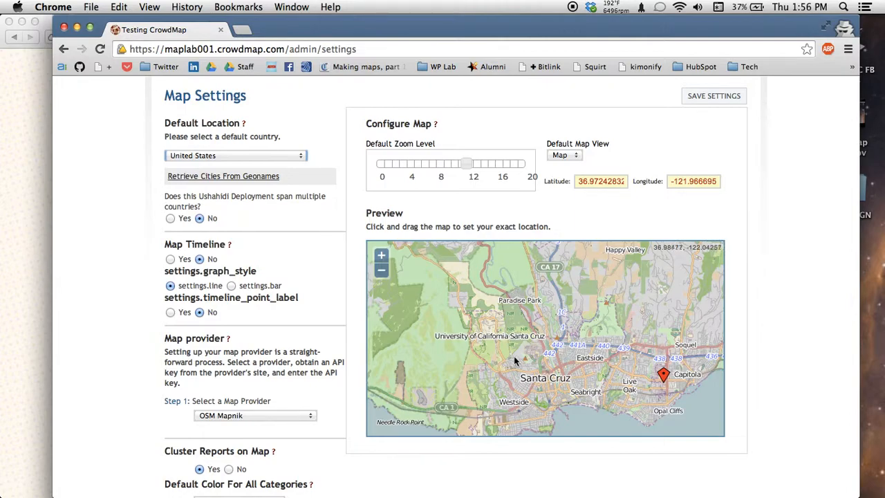
left_click(486, 321)
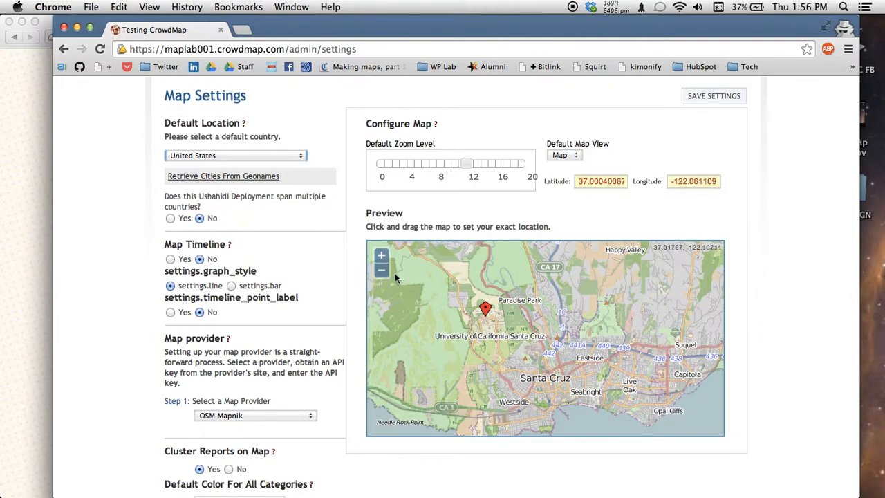
- Reposition the location marker at the College Nine/Ten Apartments on the campus
left_click(381, 256)
left_click(381, 257)
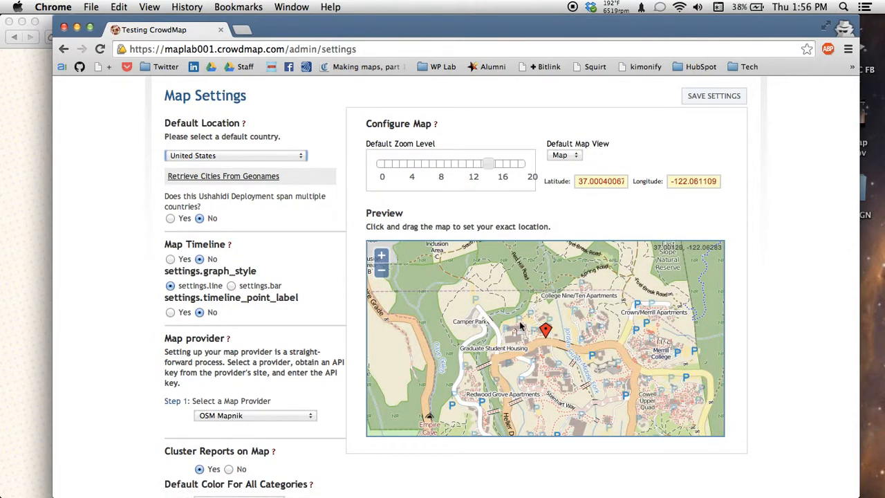
mouse_move(469, 293)
left_mouse_down()
mouse_move(504, 358)
mouse_move(465, 336)
mouse_move(459, 263)
mouse_move(408, 269)
left_mouse_up()
left_click(519, 273)
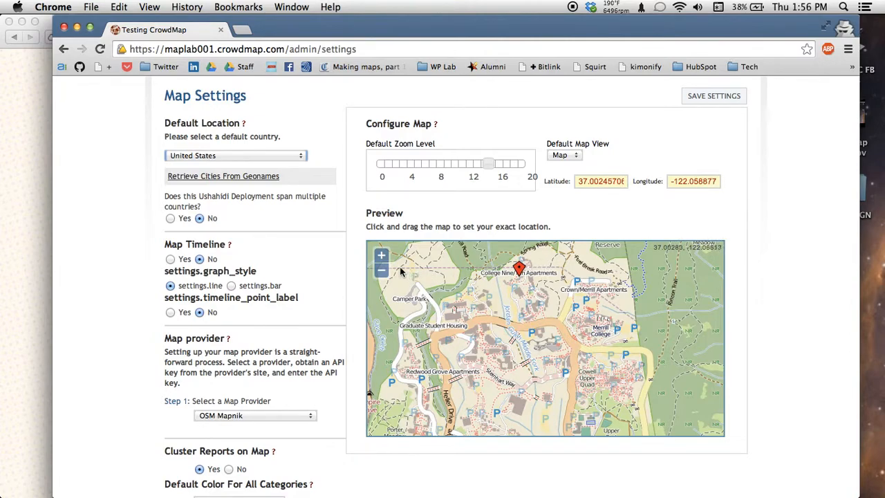
- Find the Social Sciences 2 building on the preview map and place the location marker on its northeast side
left_click(381, 255)
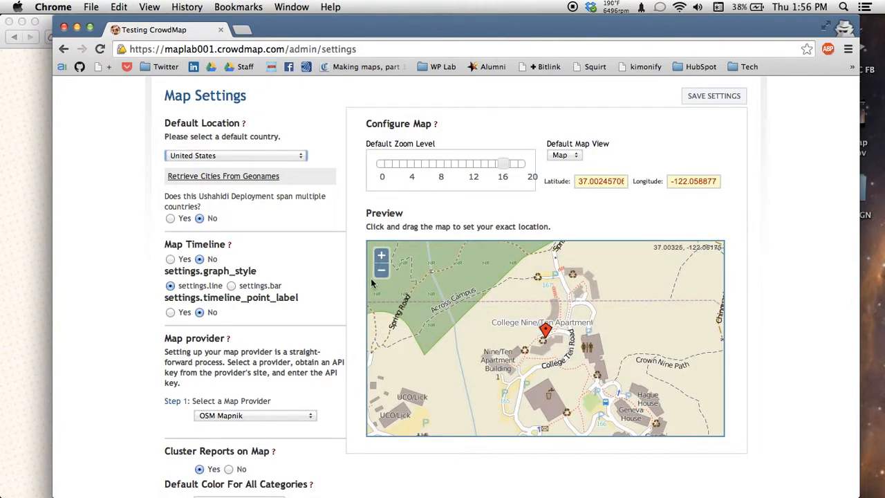
left_click(380, 255)
left_click(381, 255)
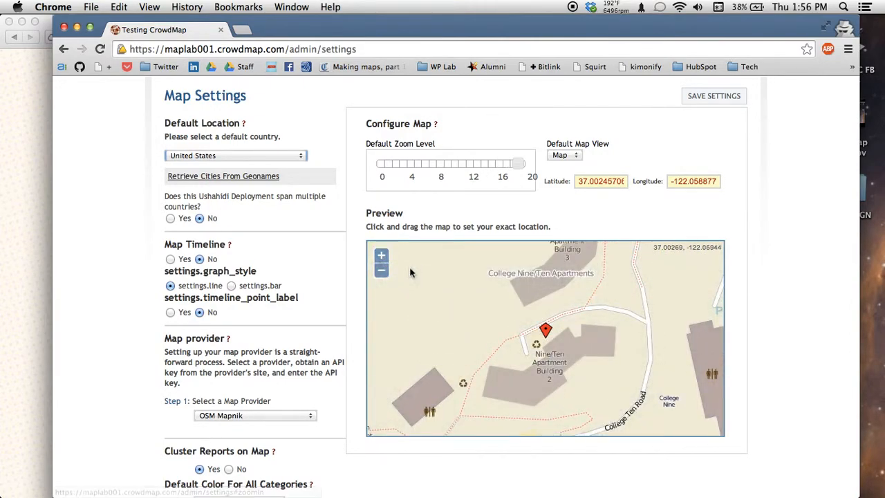
mouse_move(456, 357)
left_mouse_down()
mouse_move(395, 426)
mouse_move(364, 443)
left_mouse_up()
left_click_drag(528, 281, 511, 413)
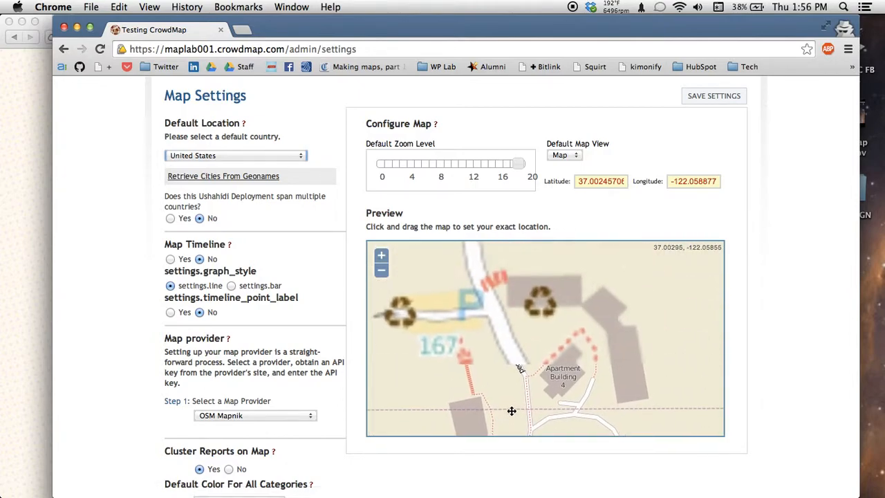
left_click_drag(515, 356, 575, 446)
left_click_drag(555, 344, 565, 433)
left_click_drag(563, 326, 561, 483)
mouse_move(552, 350)
left_mouse_down()
mouse_move(552, 359)
mouse_move(569, 306)
mouse_move(630, 220)
left_mouse_up()
left_click_drag(568, 285, 540, 249)
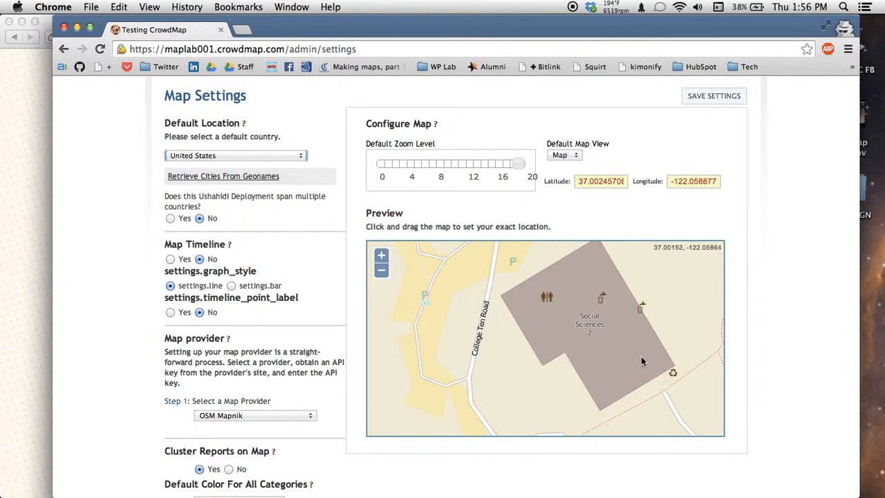
left_click(631, 322)
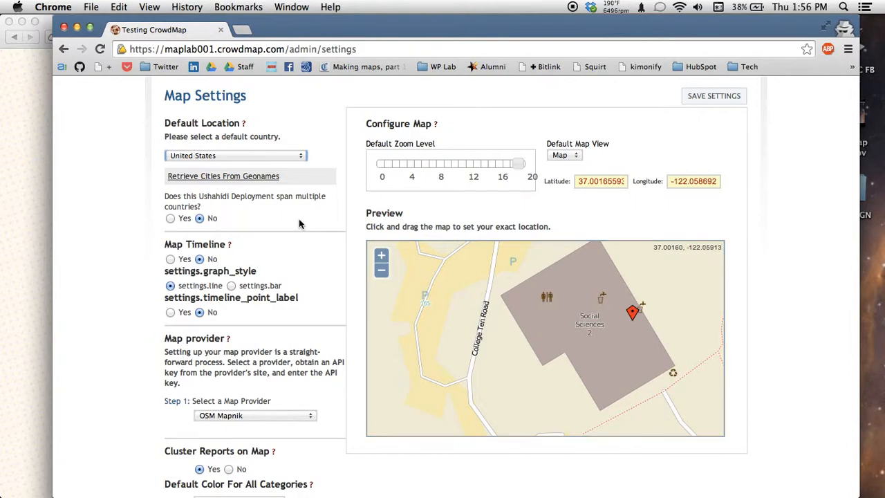
- Lower the default zoom level to 8 so the preview covers the wider Santa Cruz region
scroll(802, 250, "down", 1)
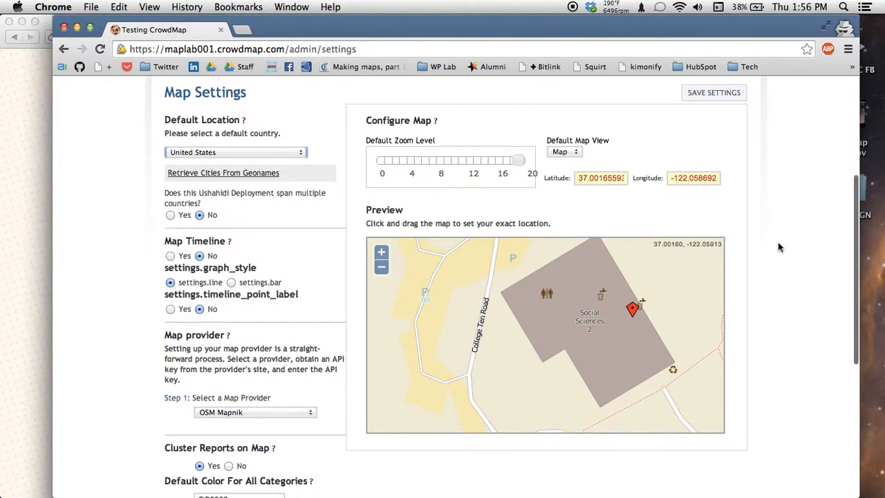
left_click(386, 267)
left_click(380, 265)
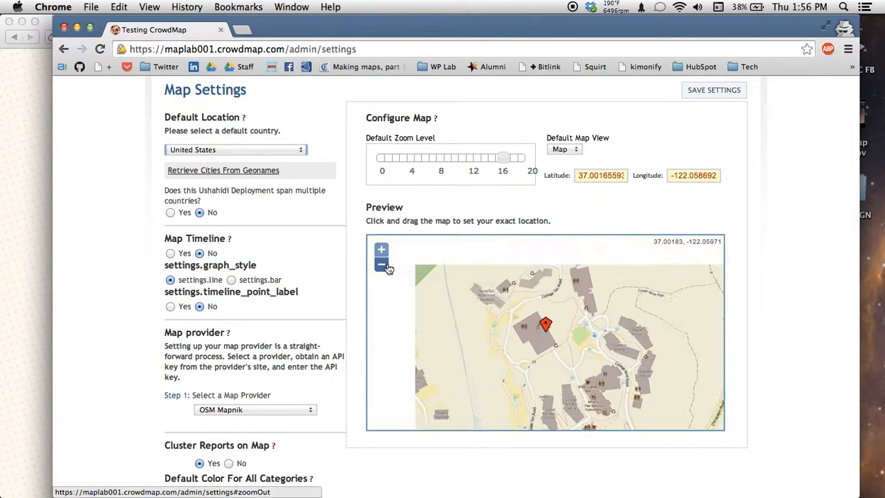
left_click(383, 265)
left_click(382, 266)
left_click(382, 265)
left_click(383, 266)
left_click(384, 267)
left_click(384, 266)
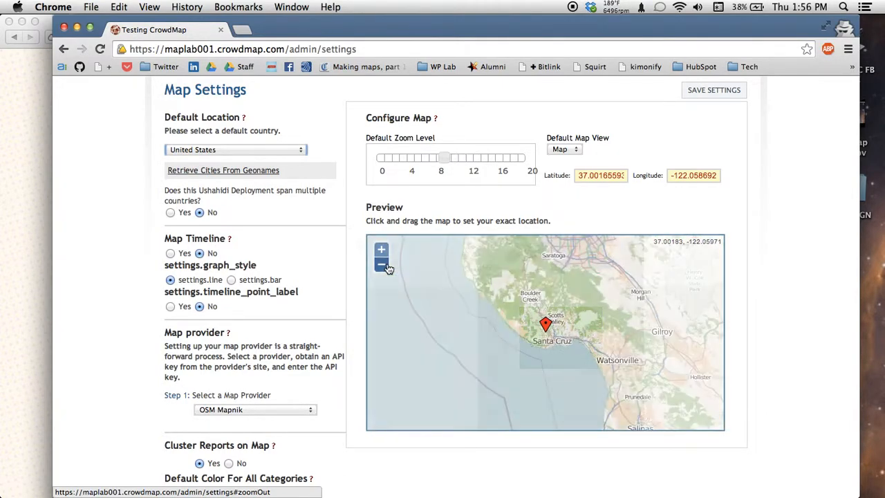
- Try a default zoom level of 13 for a campus view, then 10 for a view of the Santa Cruz area
left_click(380, 250)
left_click(381, 250)
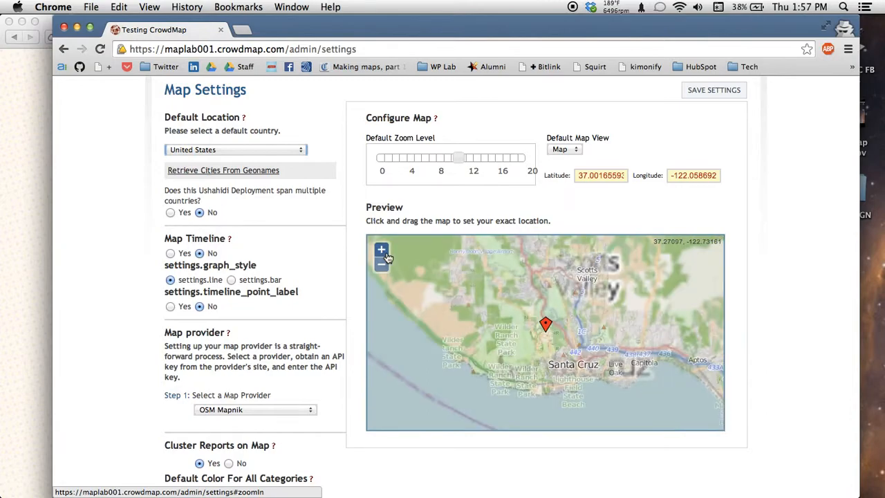
left_click(381, 251)
left_click(383, 252)
left_click(383, 252)
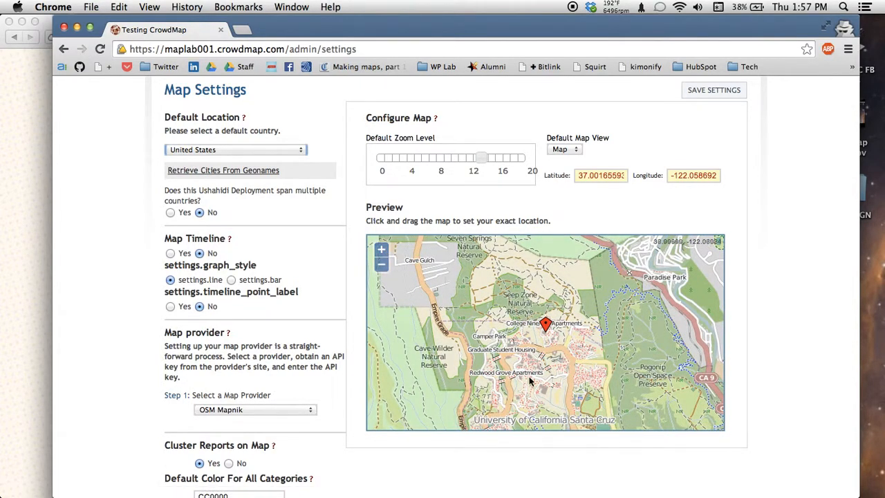
left_click(381, 266)
left_click(381, 265)
left_click(381, 265)
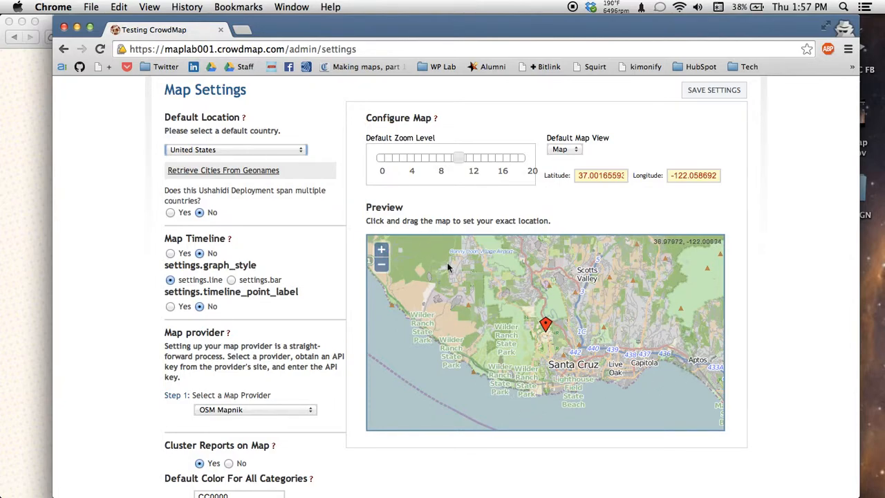
- Raise the default zoom level to 17 around the Social Sciences 2 building
left_click(382, 251)
left_click(382, 250)
left_click(383, 250)
left_click(383, 250)
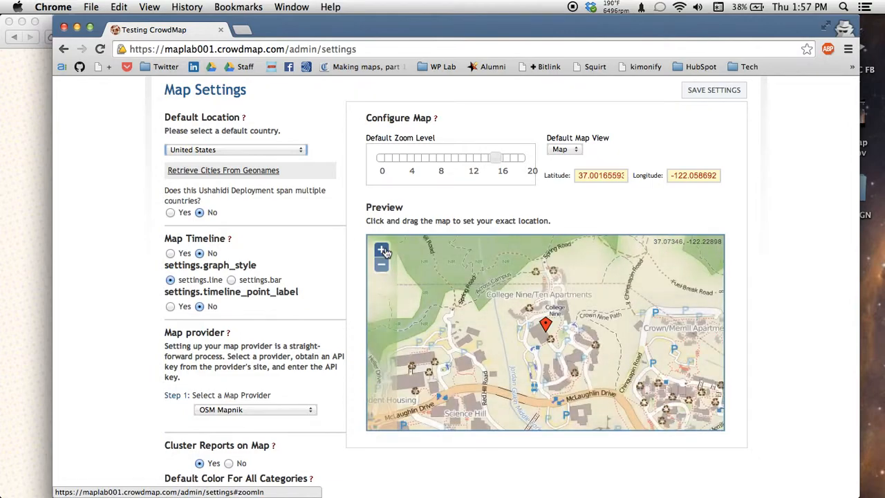
left_click(382, 250)
left_click(382, 250)
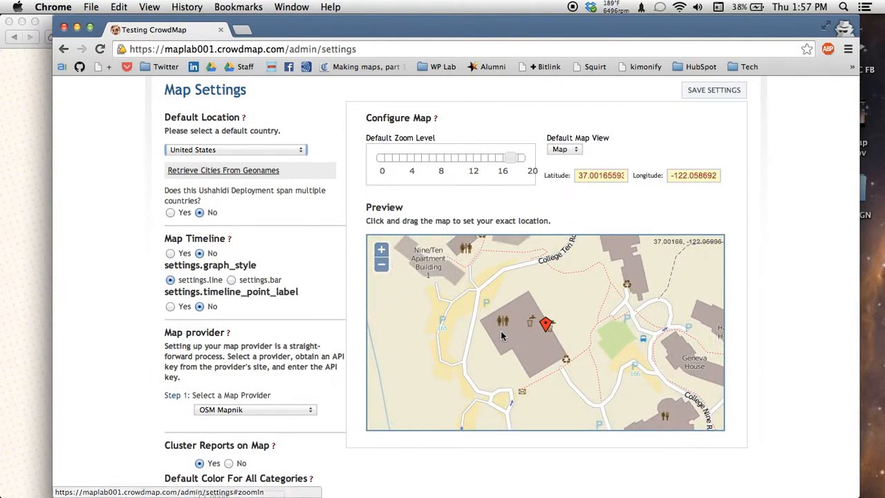
- Look around the campus on the preview map, examining the East Field, Stevenson and Cowell College areas
left_click_drag(669, 352, 510, 158)
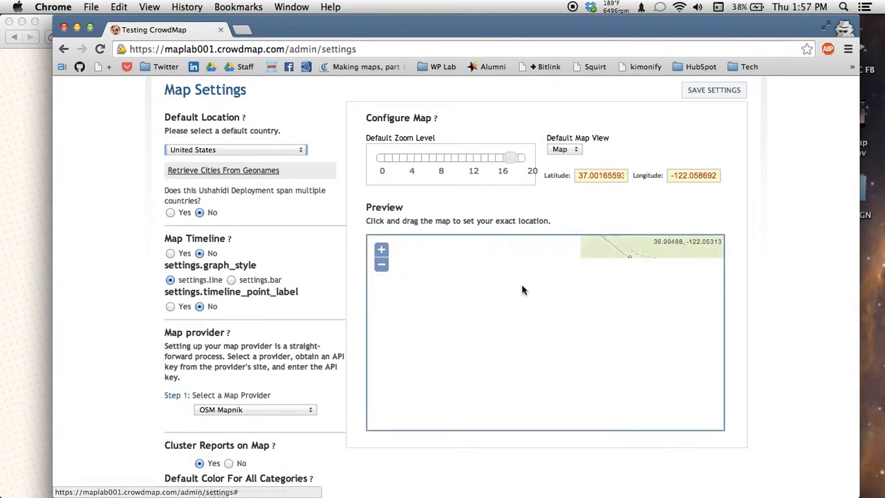
left_click_drag(527, 286, 565, 370)
left_click_drag(488, 298, 631, 393)
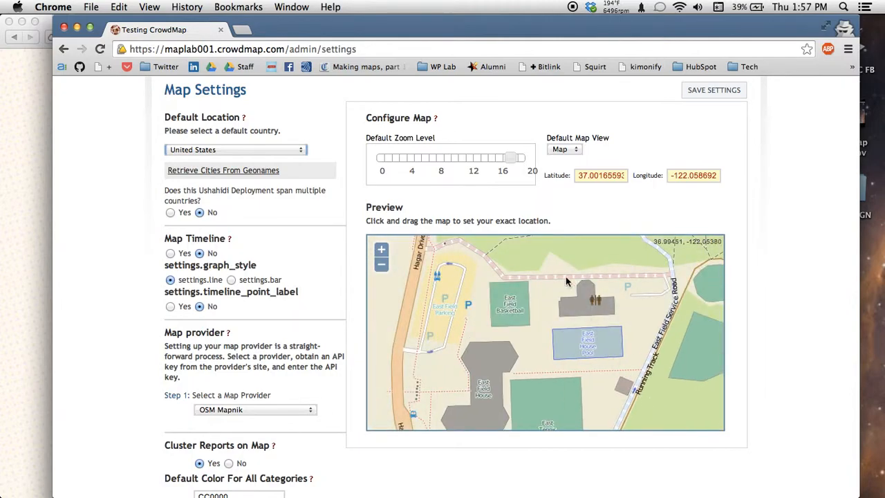
left_click_drag(566, 281, 566, 376)
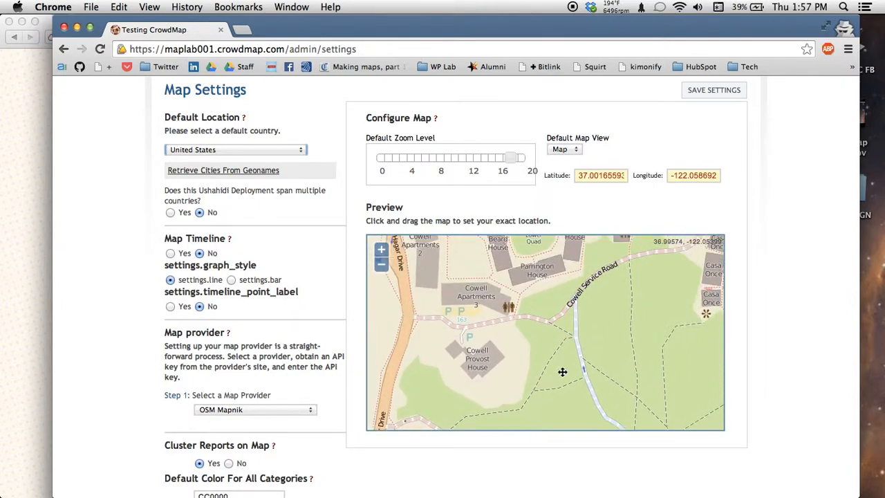
left_click_drag(630, 348, 503, 343)
left_click_drag(568, 366, 533, 298)
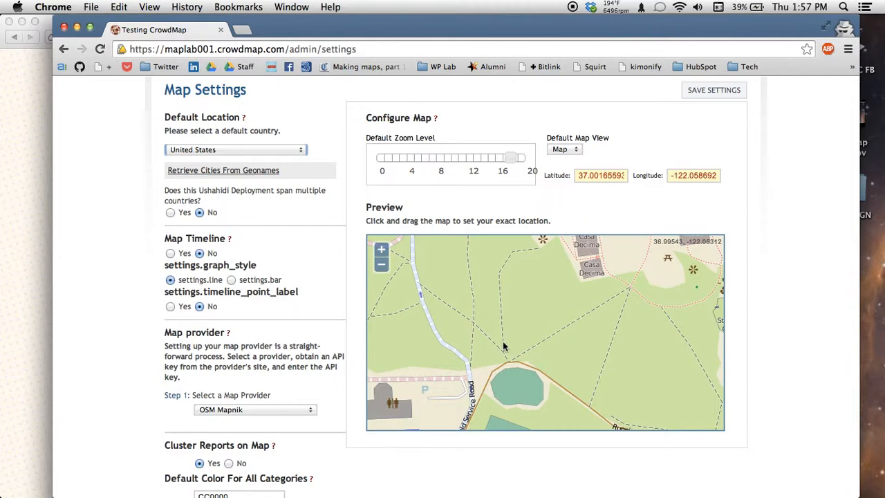
left_click_drag(594, 340, 500, 414)
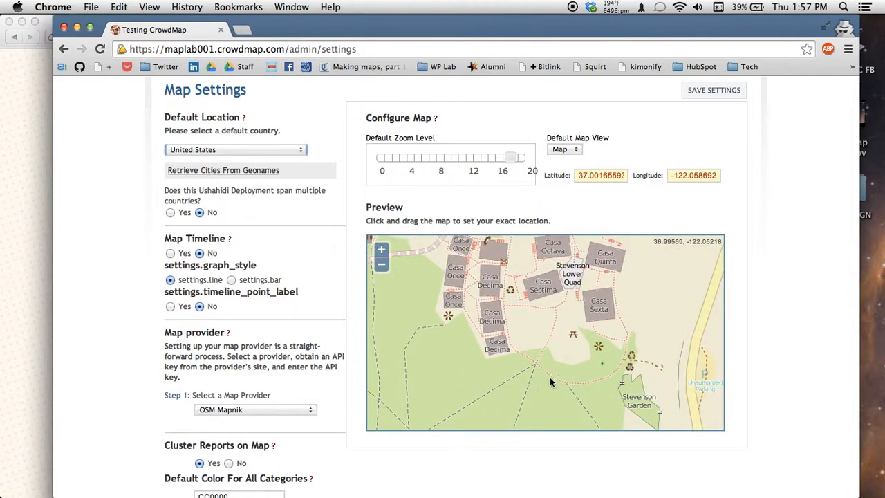
left_click_drag(458, 350, 515, 355)
left_click_drag(450, 316, 599, 443)
left_click_drag(464, 334, 530, 371)
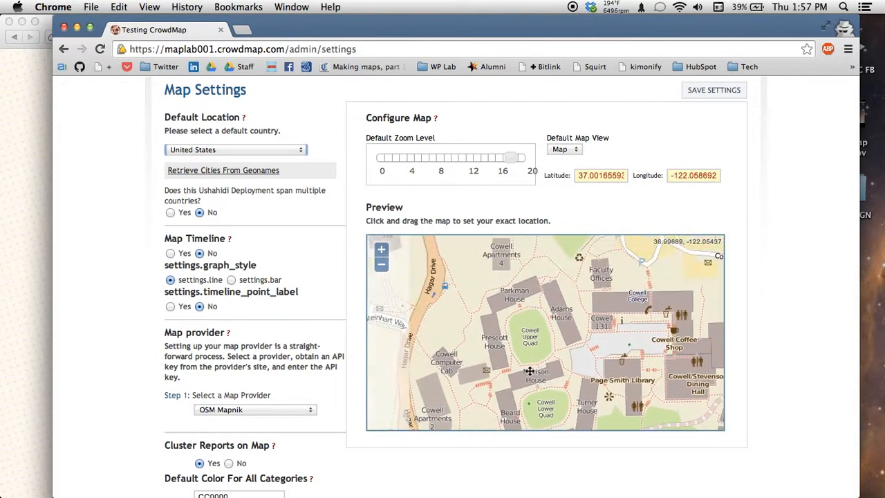
left_click_drag(487, 304, 584, 382)
- Lower the default zoom level to 10 so the preview covers the Santa Cruz coast
left_click(381, 265)
left_click(381, 265)
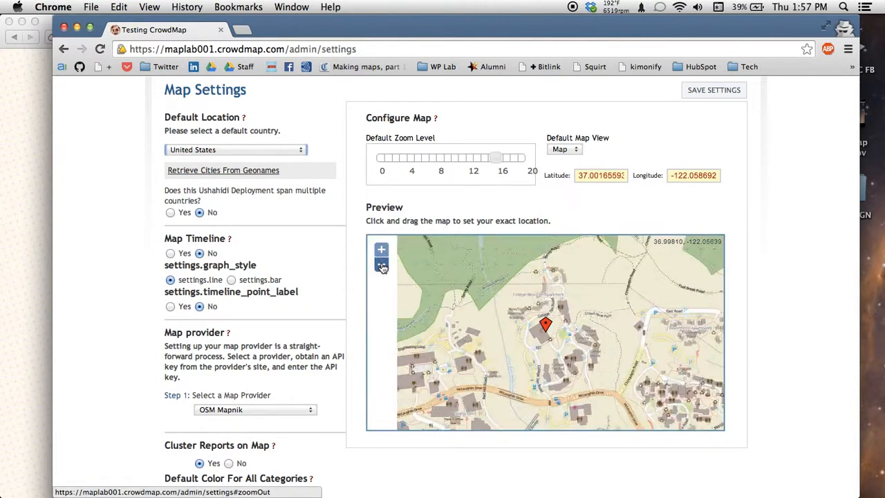
left_click(381, 265)
left_click(381, 265)
left_click(381, 266)
left_click(381, 266)
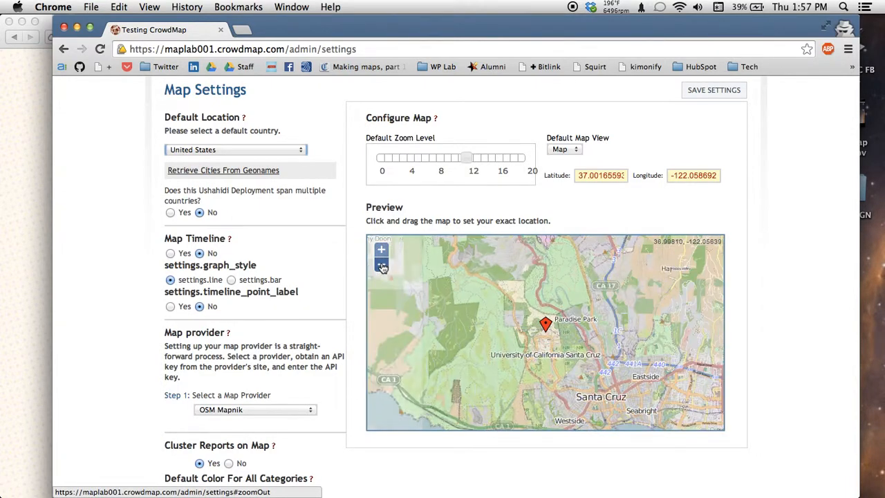
left_click(381, 266)
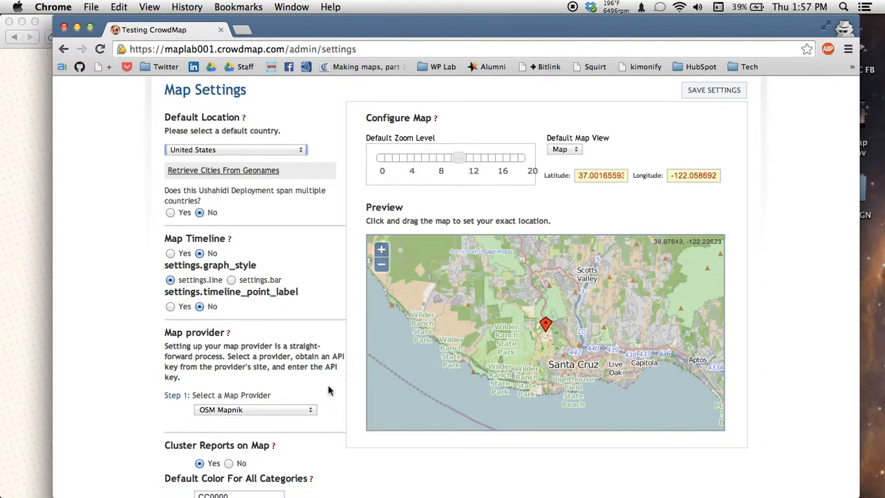
- Switch the map provider from OSM Mapnik to Google Maps Normal
left_click(244, 411)
left_click(244, 411)
left_click(244, 411)
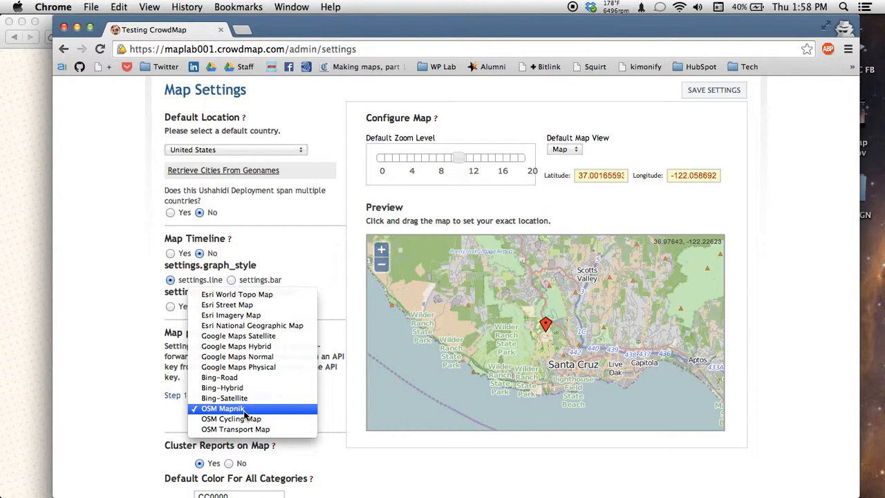
left_click(277, 356)
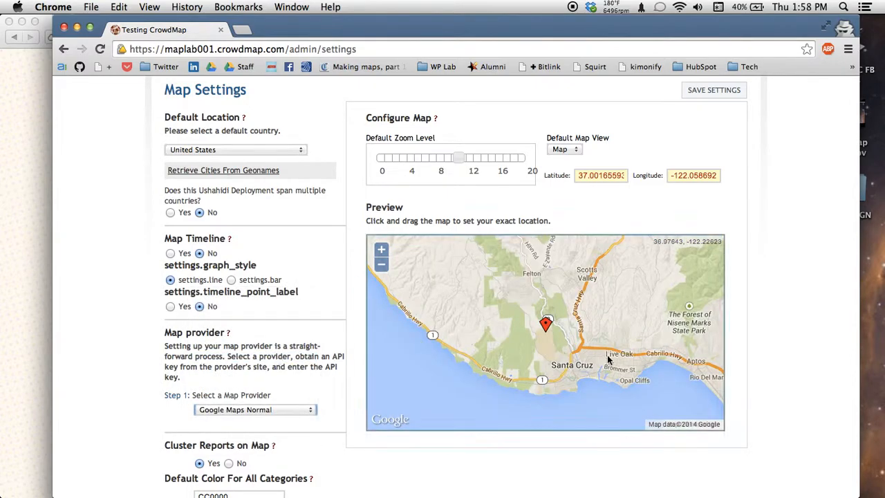
- Try a default zoom level of 16 on the Google preview map, and bring it back out to 12
left_click(381, 252)
left_click(381, 251)
left_click(381, 252)
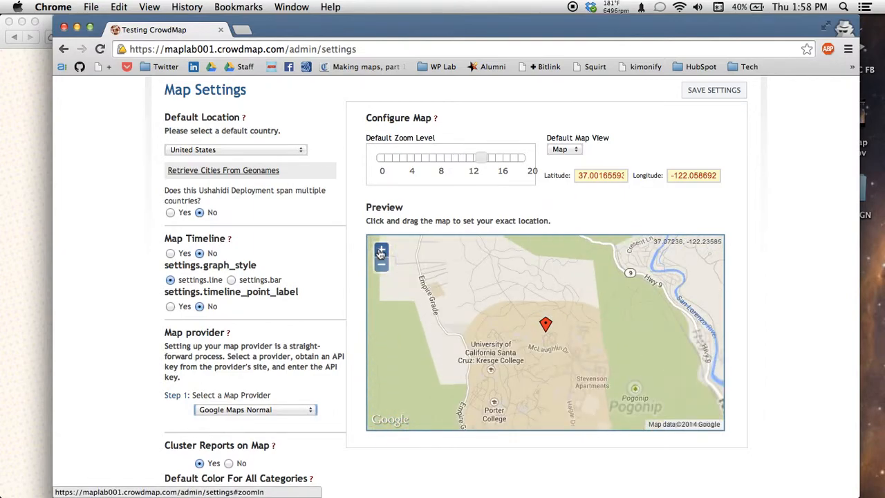
left_click(381, 252)
left_click(381, 252)
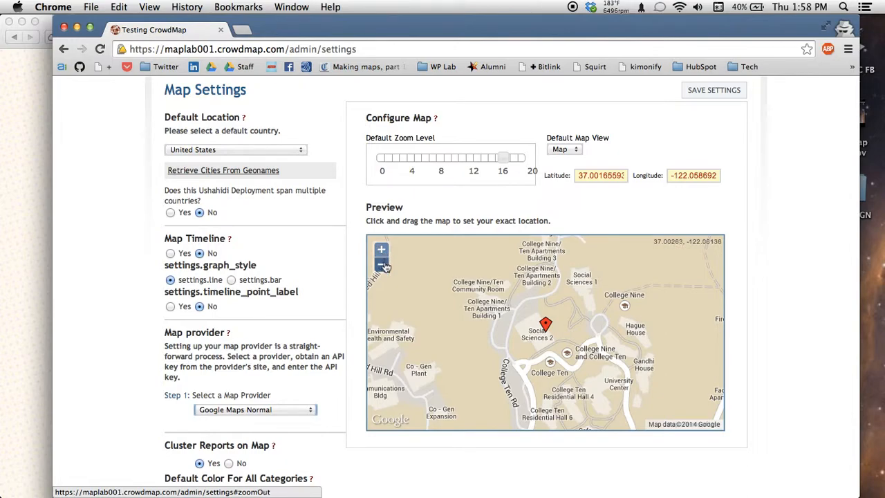
left_click(381, 266)
left_click(382, 265)
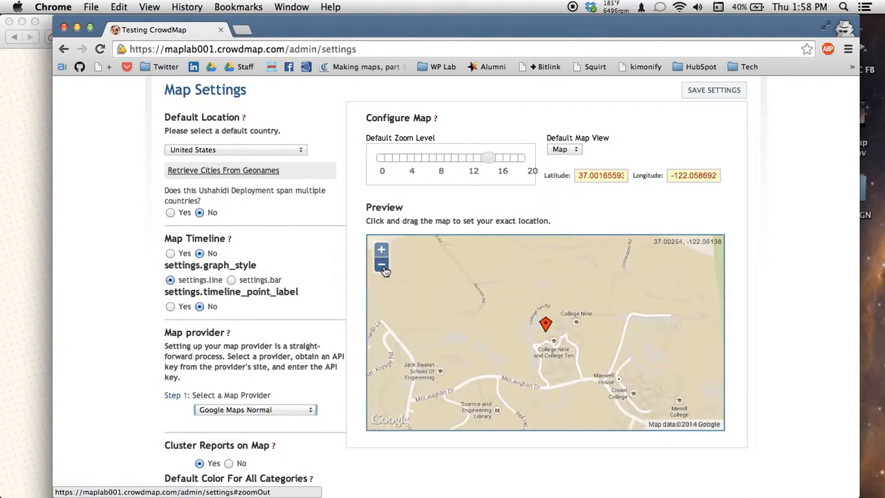
left_click(382, 266)
left_click(382, 266)
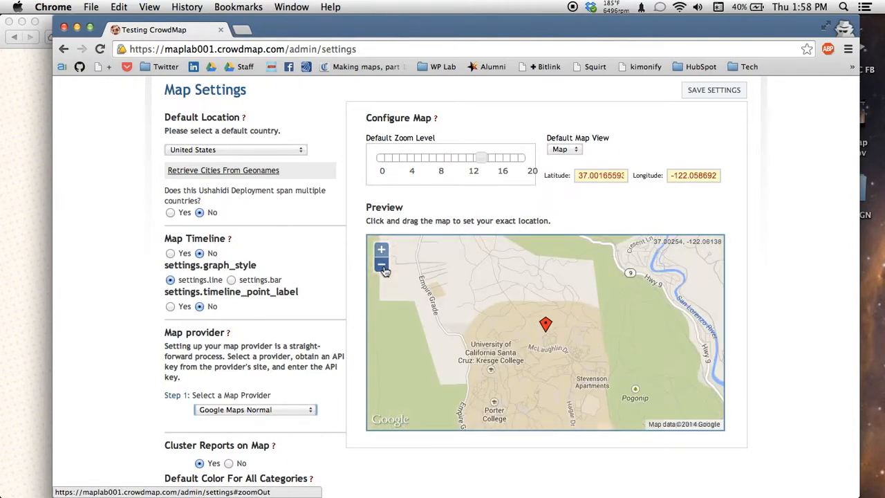
- Set the map provider to OSM Mapnik and the default zoom level to 11
left_click(257, 409)
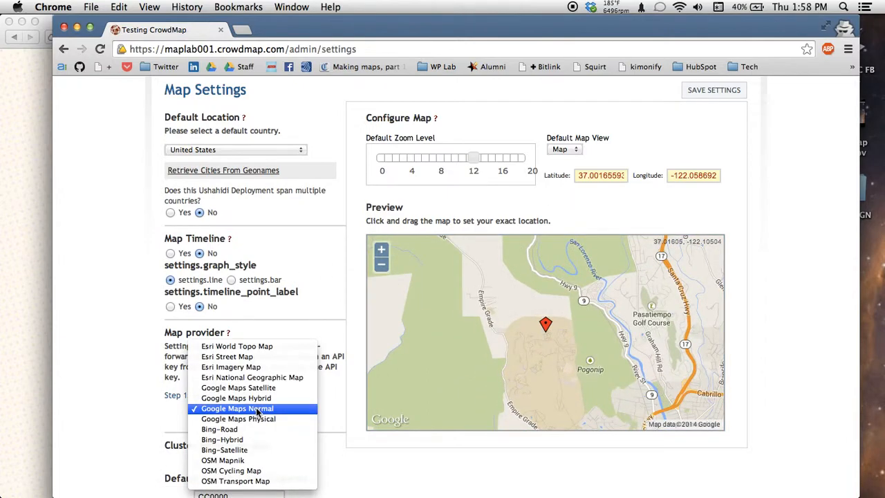
left_click(253, 461)
left_click(381, 264)
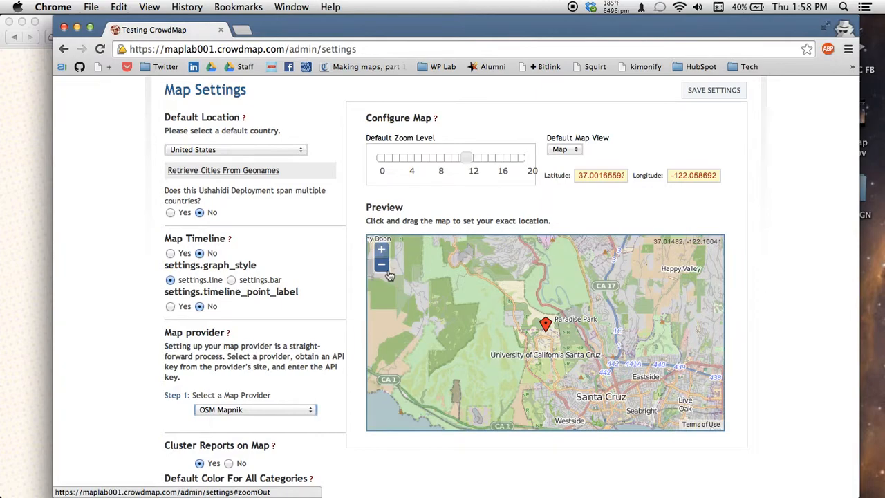
- Review the report clustering and default category colour and icon options, and save the map settings
scroll(332, 390, "down", 3)
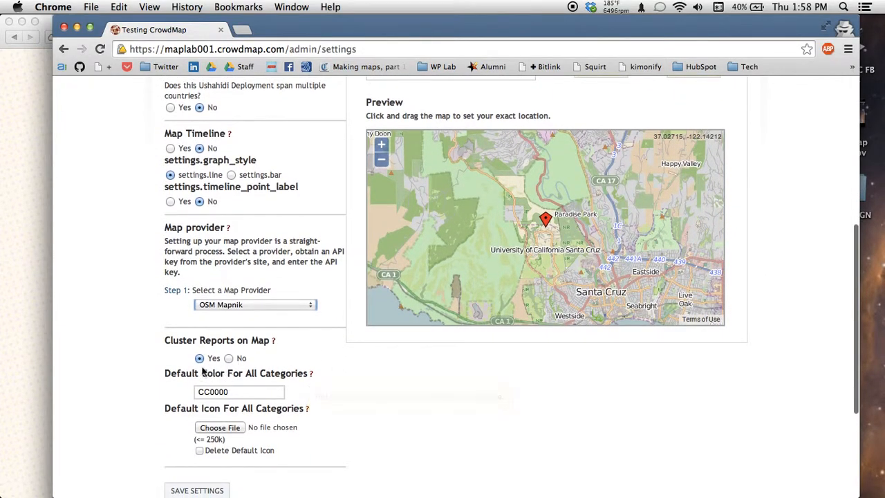
scroll(331, 365, "down", 2)
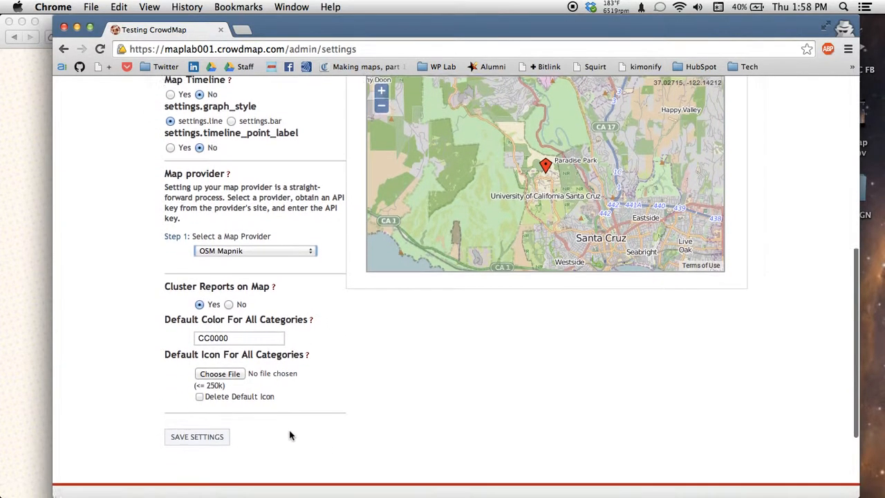
scroll(339, 320, "up", 5)
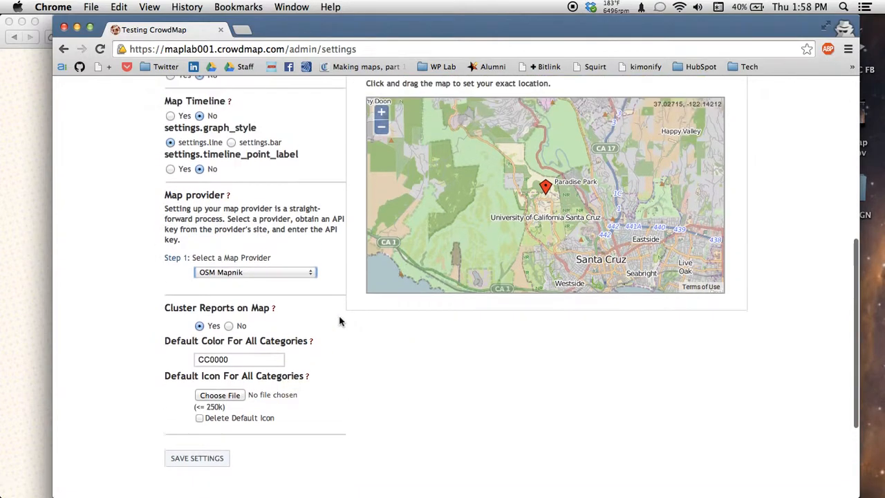
scroll(339, 320, "down", 5)
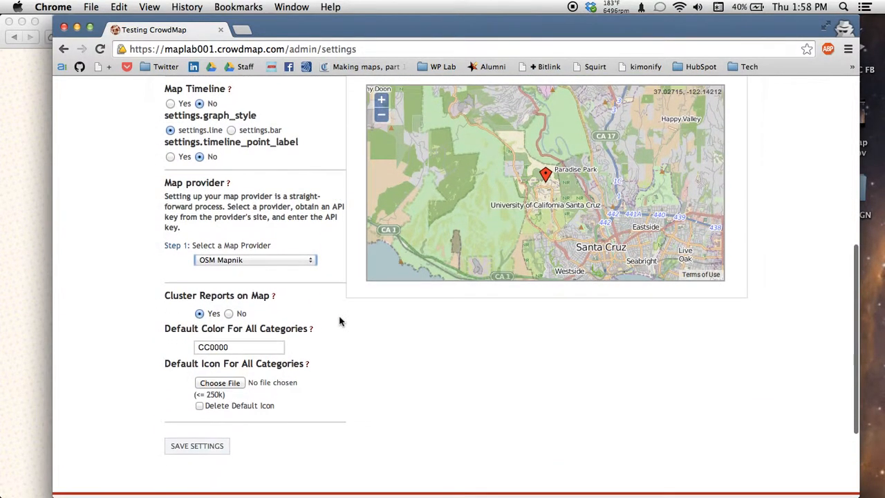
left_click(198, 413)
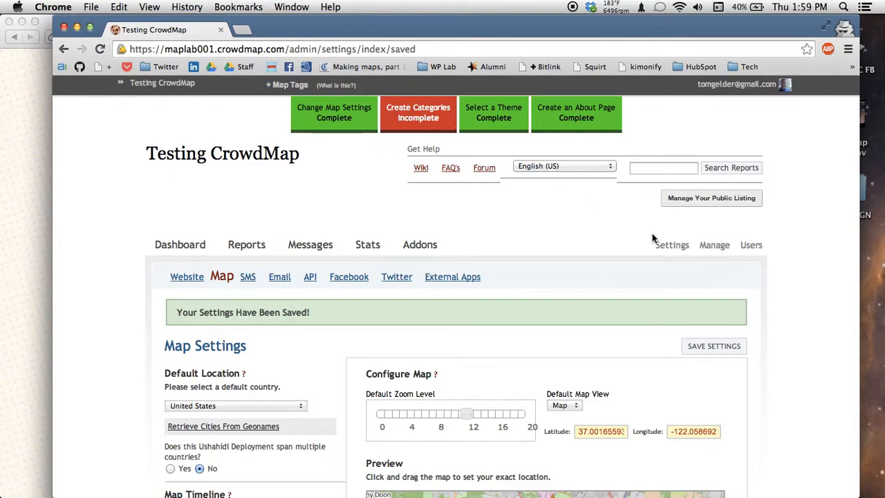
- In the site's category management, rename Category 1 as "Cat" with the description "Cat I saw" and save it
left_click(722, 252)
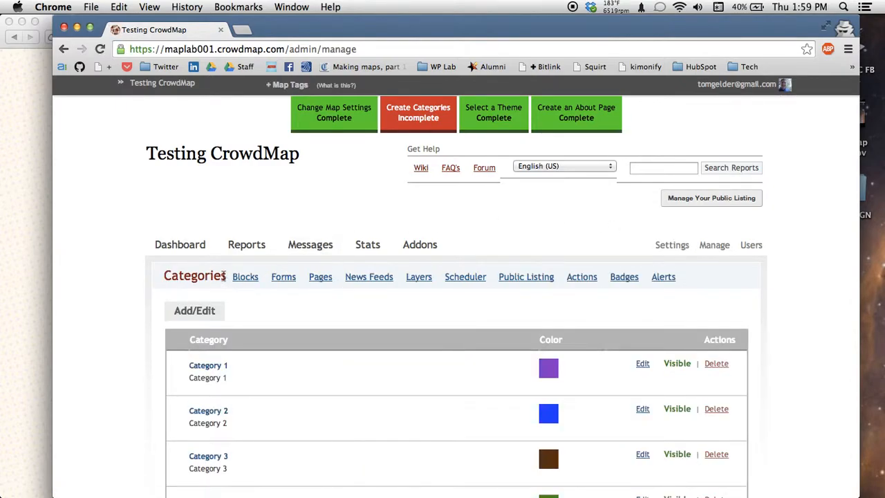
scroll(339, 292, "down", 5)
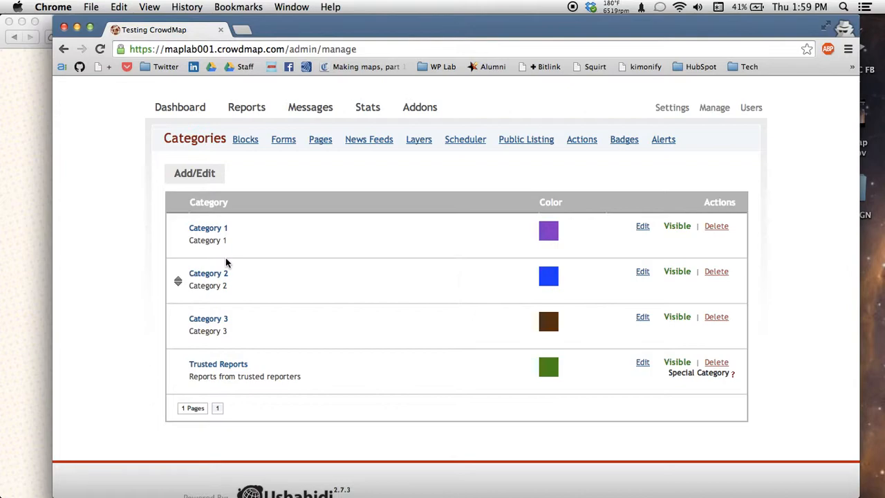
left_click(642, 228)
scroll(427, 213, "up", 1)
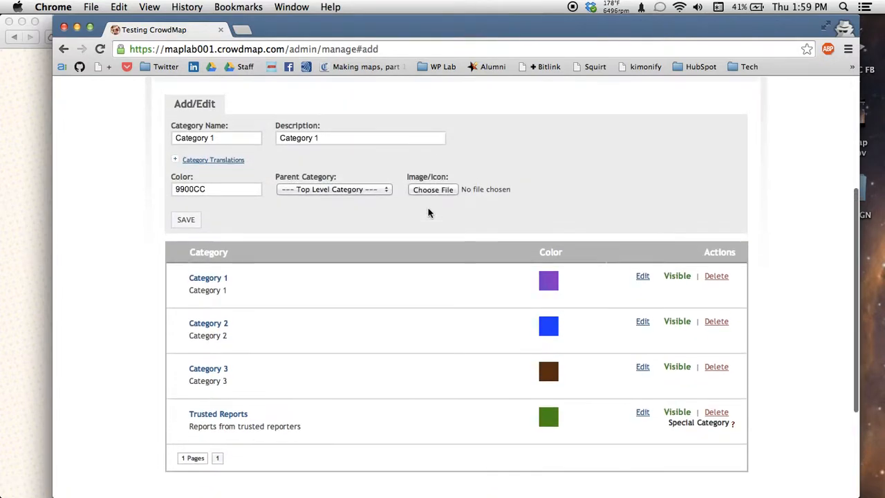
left_click_drag(246, 138, 177, 137)
type("Cat")
left_click_drag(320, 138, 273, 139)
type("Cat I saw")
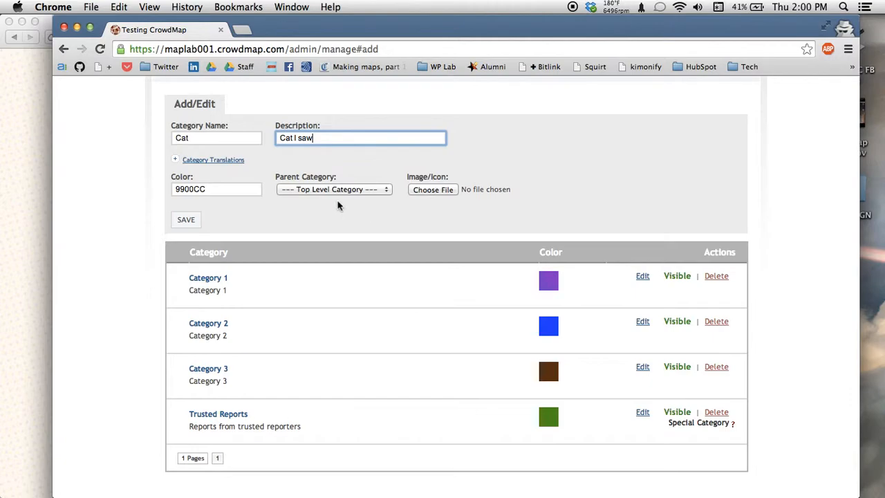
left_click(191, 223)
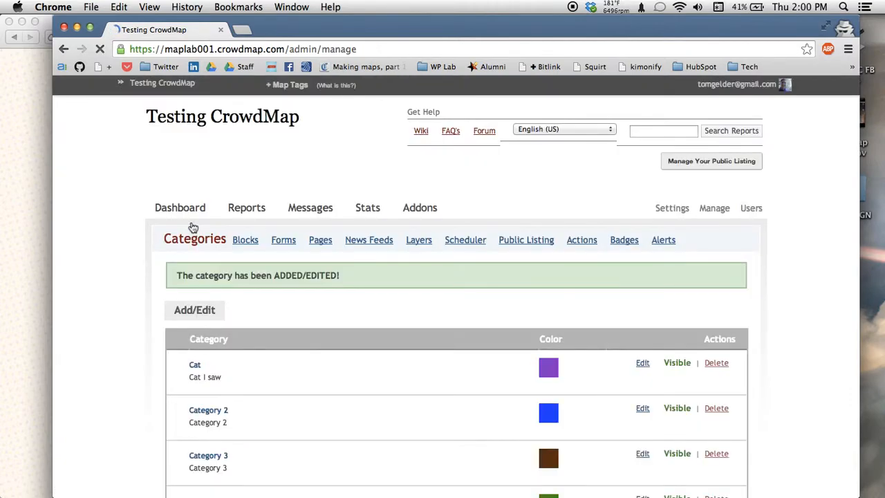
- Rename Category 2 as "Racoon" with the description "I saw a Coon" and save it
scroll(280, 248, "down", 5)
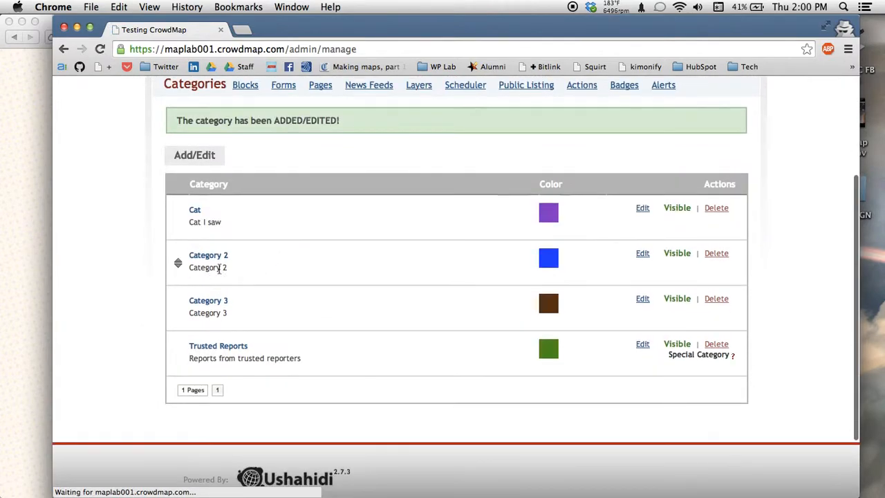
left_click(641, 257)
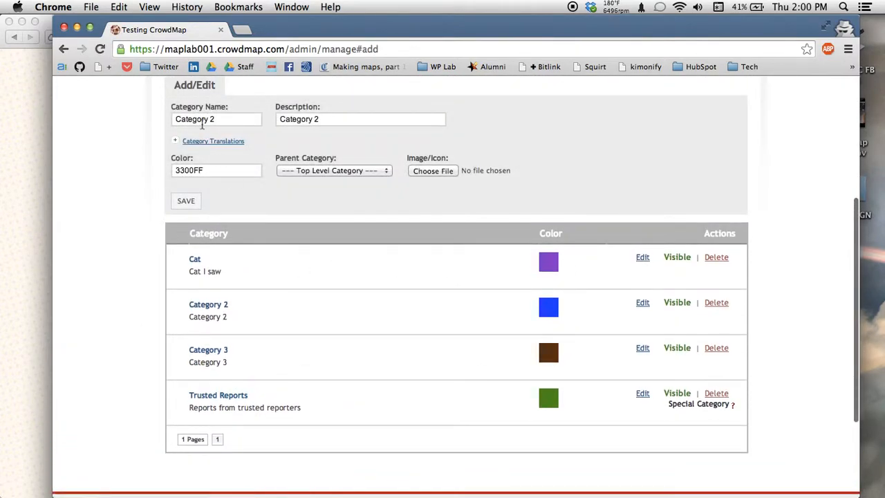
left_click_drag(231, 118, 114, 118)
type("Racoon")
triple_click(342, 118)
type("I saw a Coon")
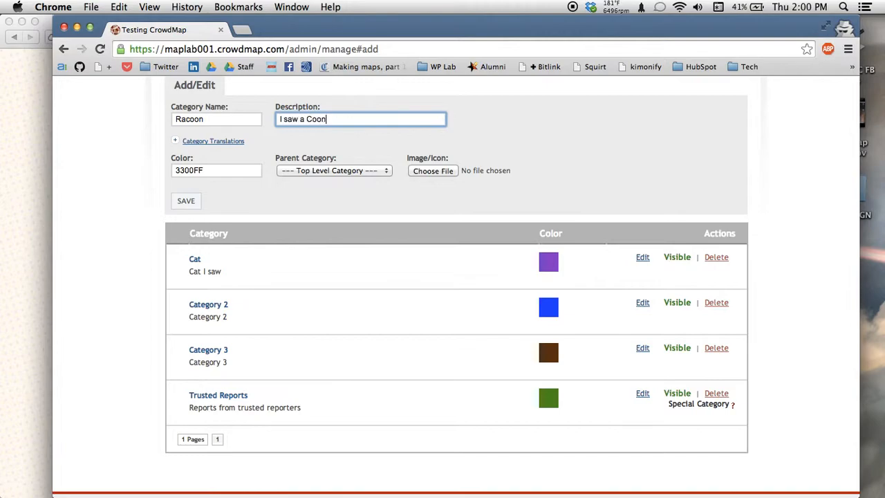
left_click(191, 203)
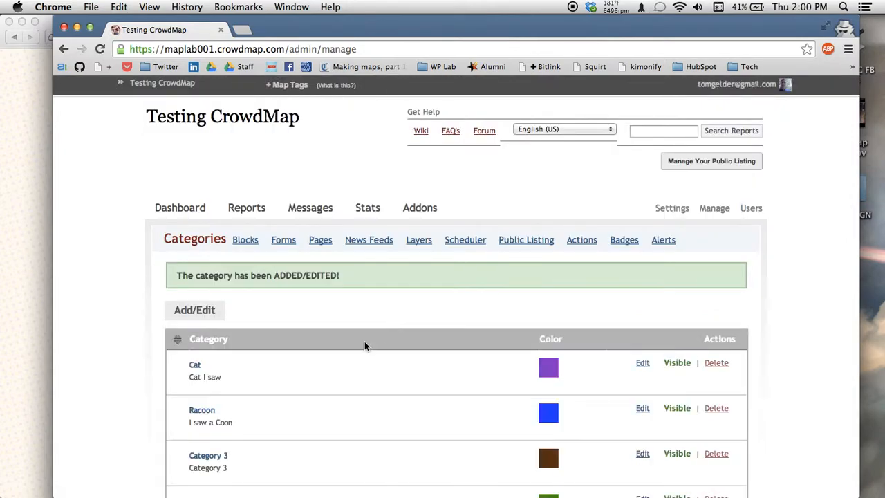
- Rename Category 3 as "Birds" with the description "I saw a bird" and save it
scroll(364, 344, "down", 3)
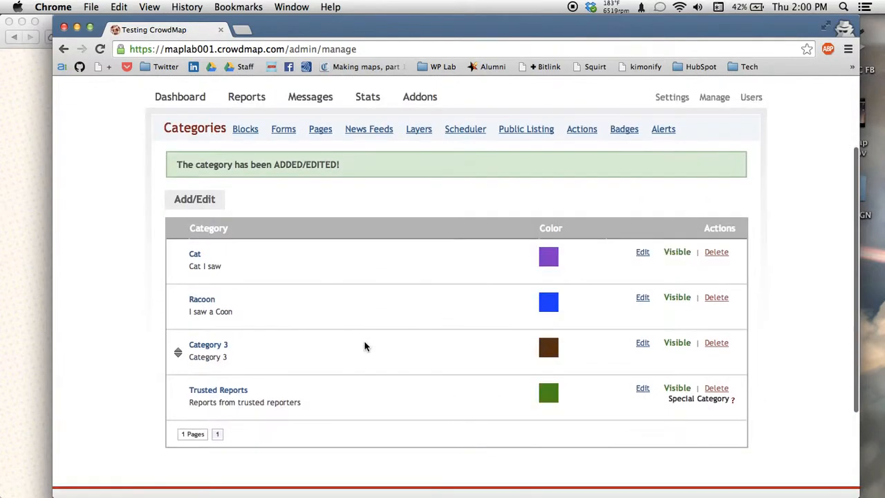
left_click(643, 342)
left_click_drag(232, 119, 135, 104)
type("Birds")
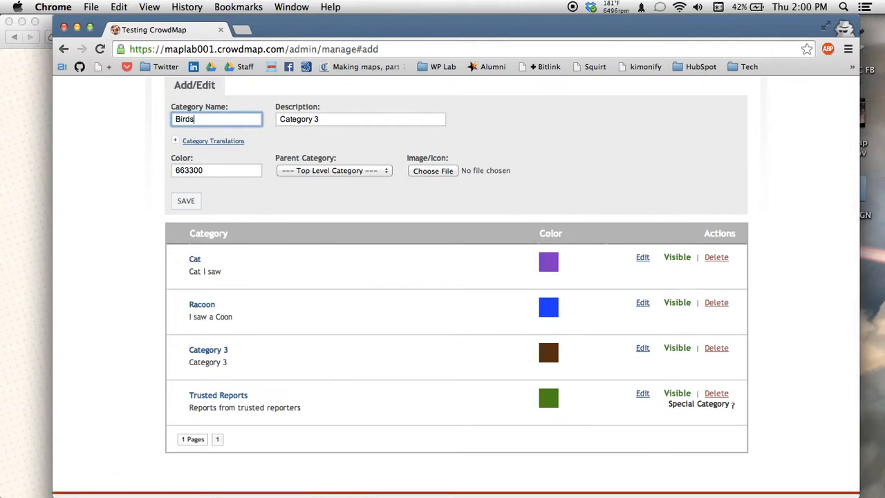
triple_click(320, 119)
type("I")
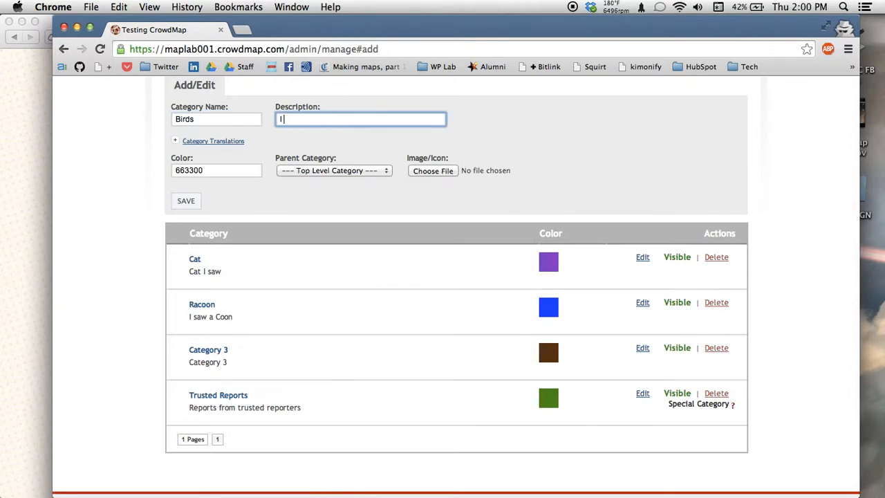
type(" saw a bird")
left_click(185, 200)
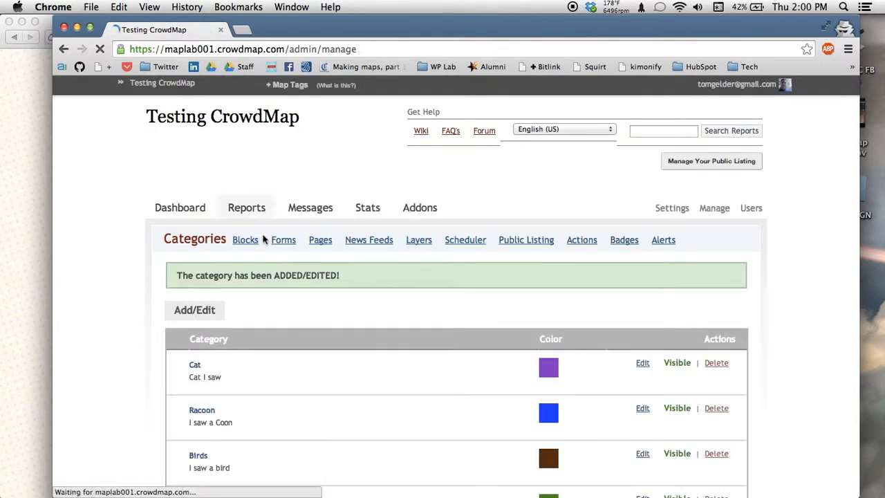
- Try to add a category named "Robin" with the description "Saw a robin" under the parent category Birds, leaving its color blank
scroll(276, 337, "down", 3)
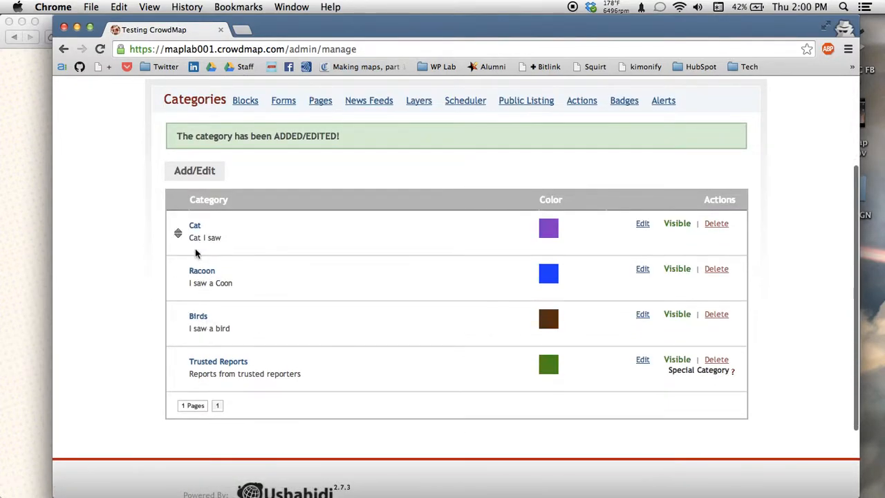
left_click(199, 178)
scroll(311, 335, "down", 4)
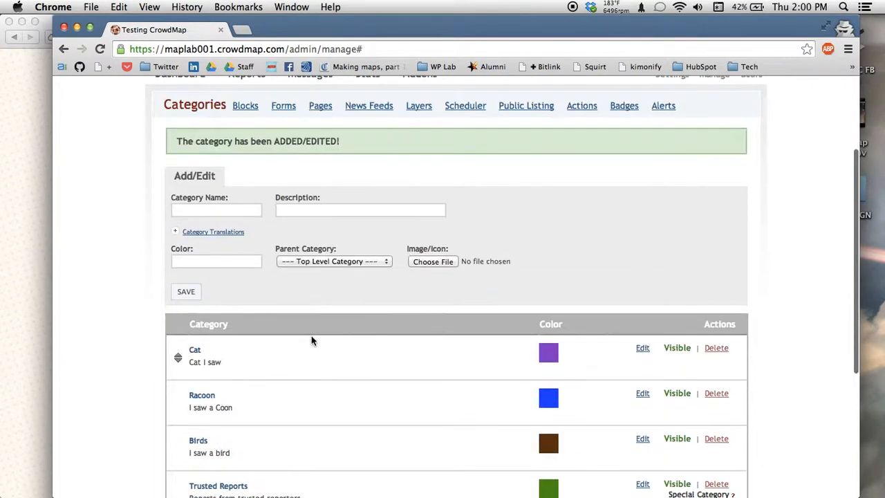
left_click(208, 209)
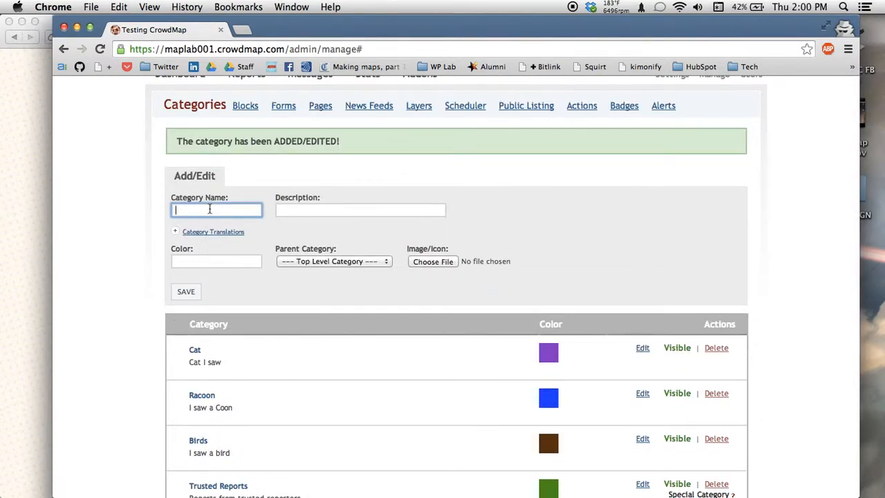
type("Robin")
key("Tab")
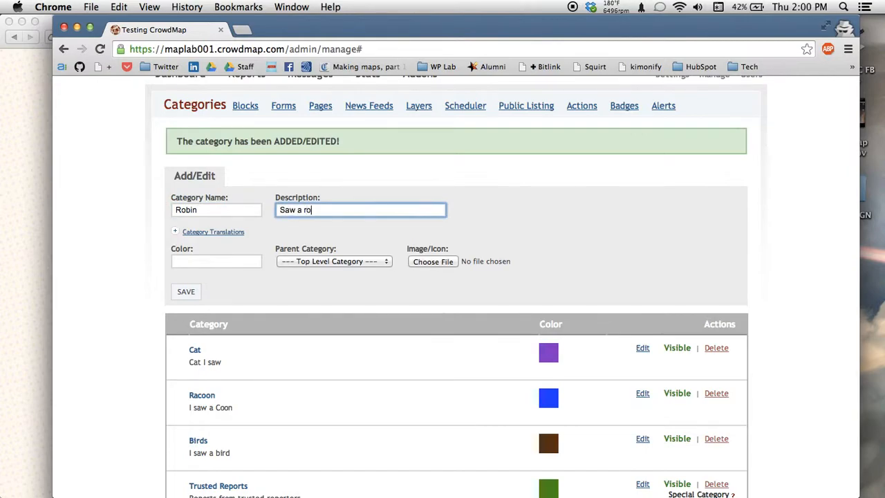
left_click(305, 263)
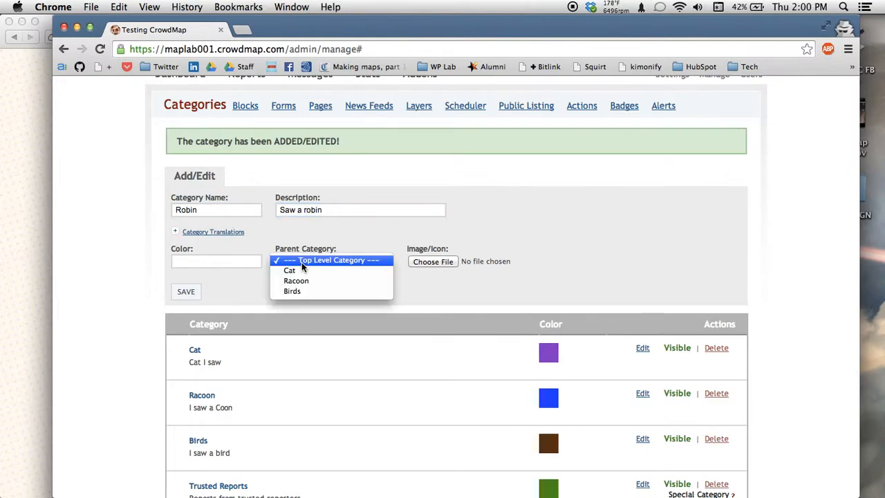
left_click(328, 296)
scroll(299, 290, "down", 2)
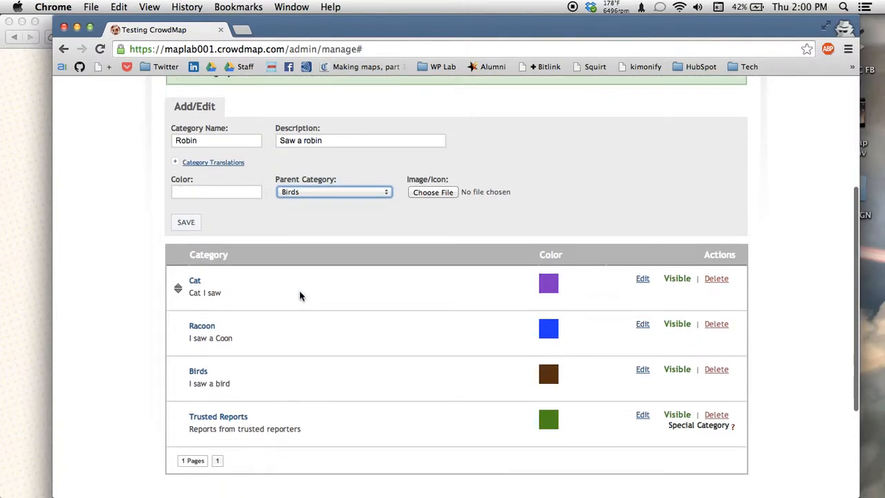
left_click(188, 223)
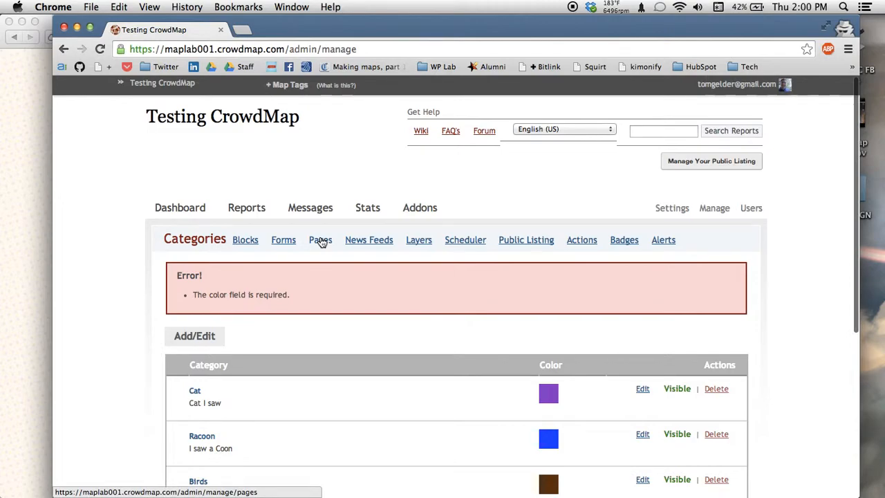
scroll(320, 240, "down", 2)
scroll(320, 240, "down", 2)
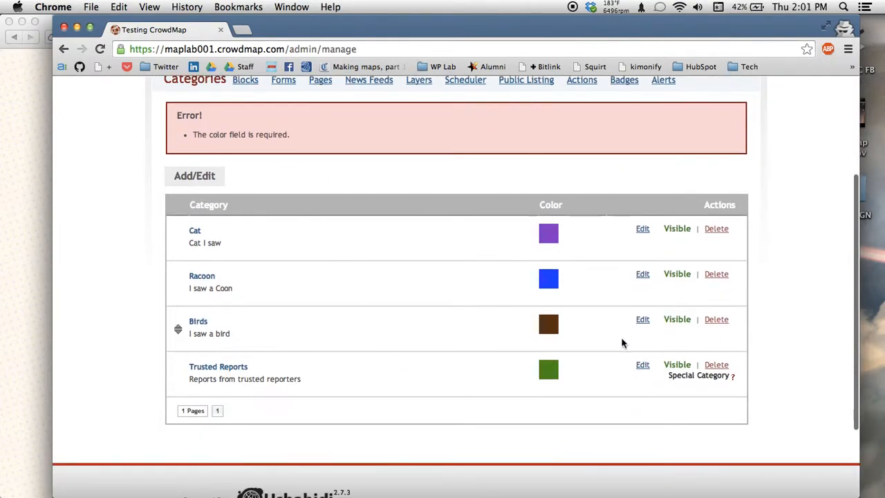
- Try to add a top-level category named "Robin" with the orange color e88812 and no description
scroll(207, 394, "up", 1)
left_click(200, 204)
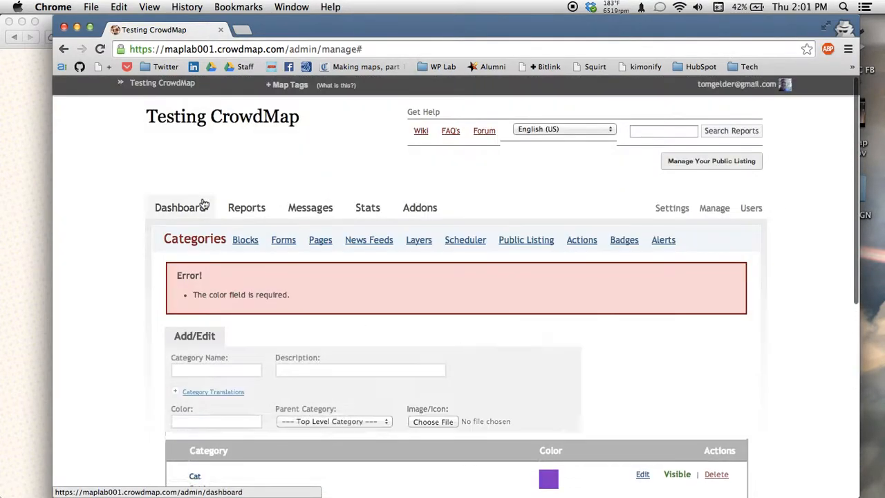
left_click(197, 370)
type("Robin")
left_click(212, 420)
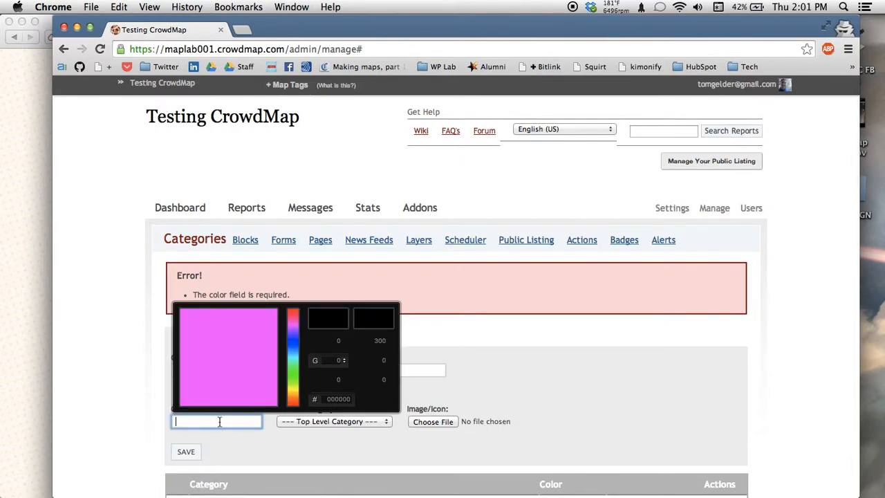
left_click(296, 398)
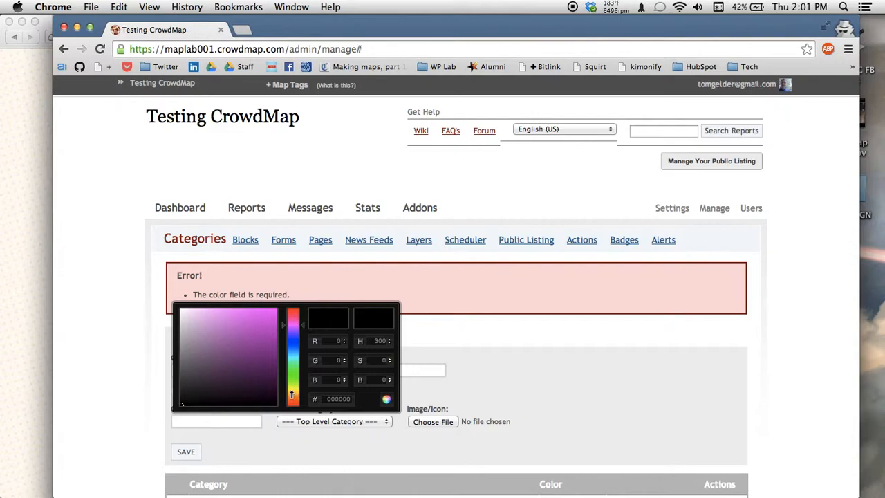
left_click(239, 360)
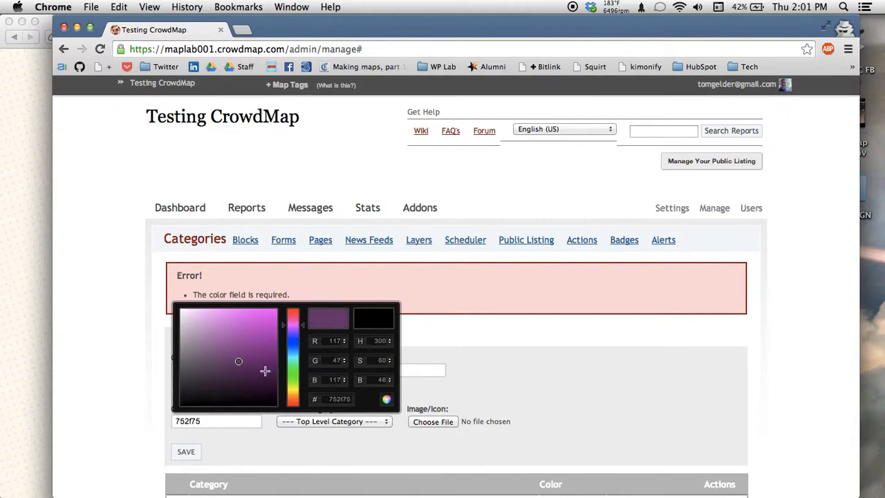
left_click_drag(303, 325, 302, 398)
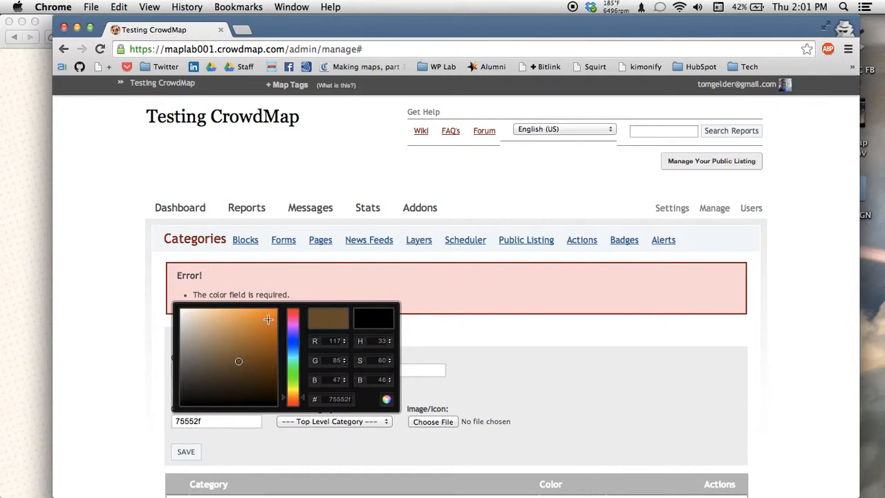
left_click_drag(239, 362, 269, 316)
left_click(427, 374)
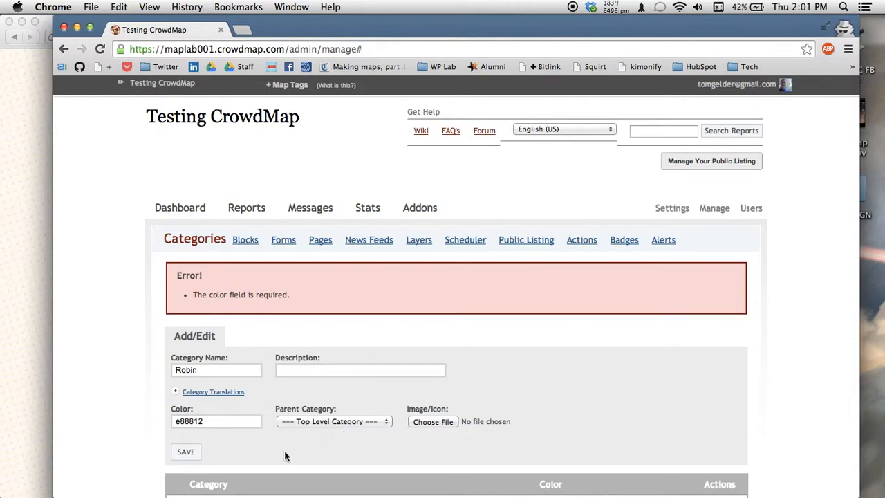
left_click(185, 456)
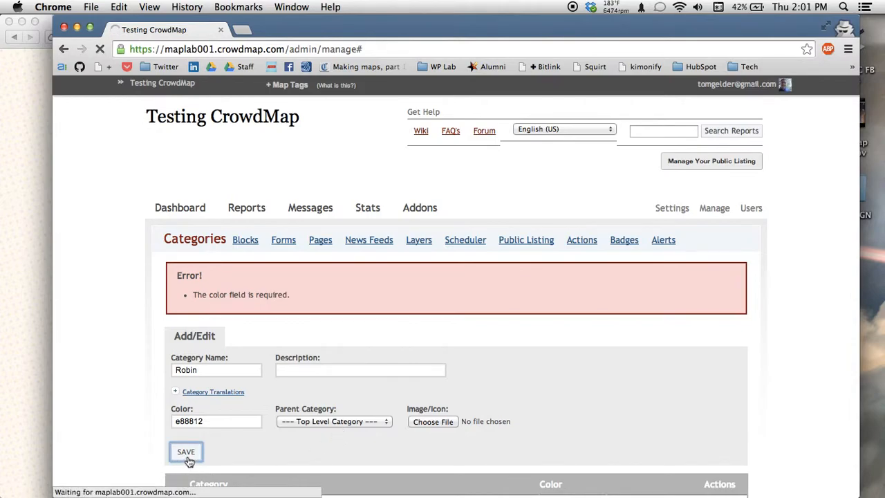
scroll(296, 456, "down", 1)
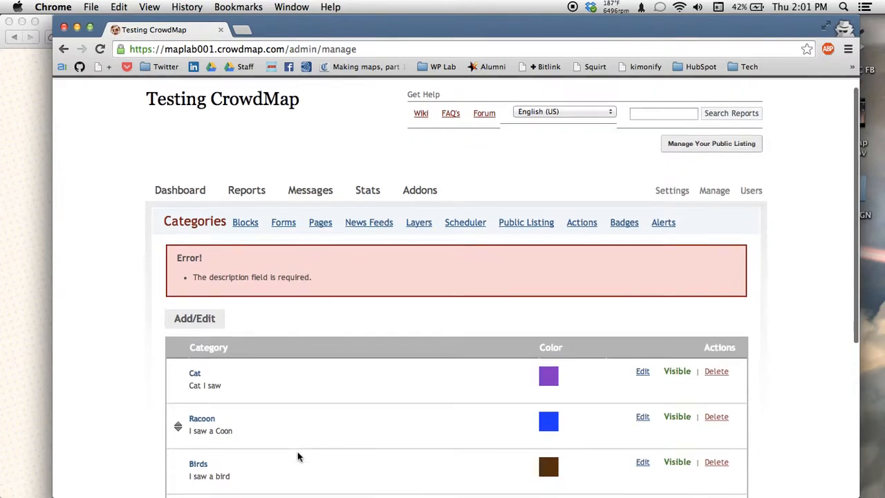
- Start a new category named "Robin" with the description "I saw a Robin"
left_click(206, 301)
left_click(243, 366)
type("Robin")
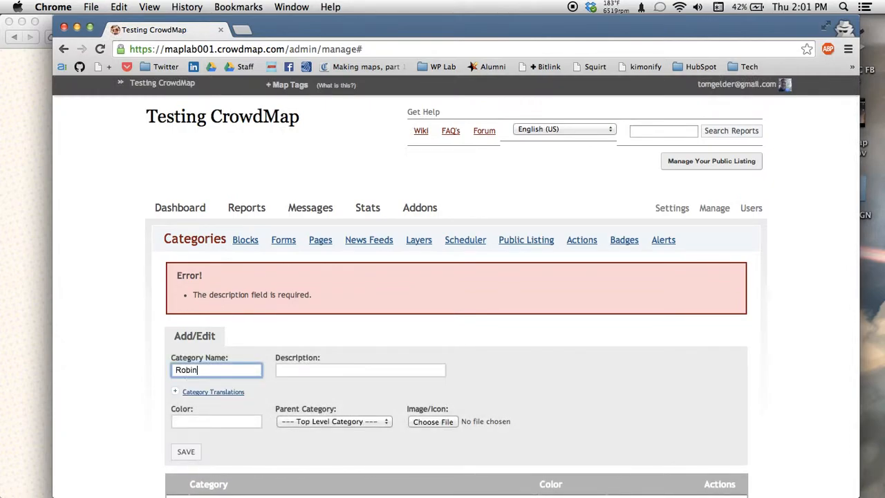
left_click(320, 368)
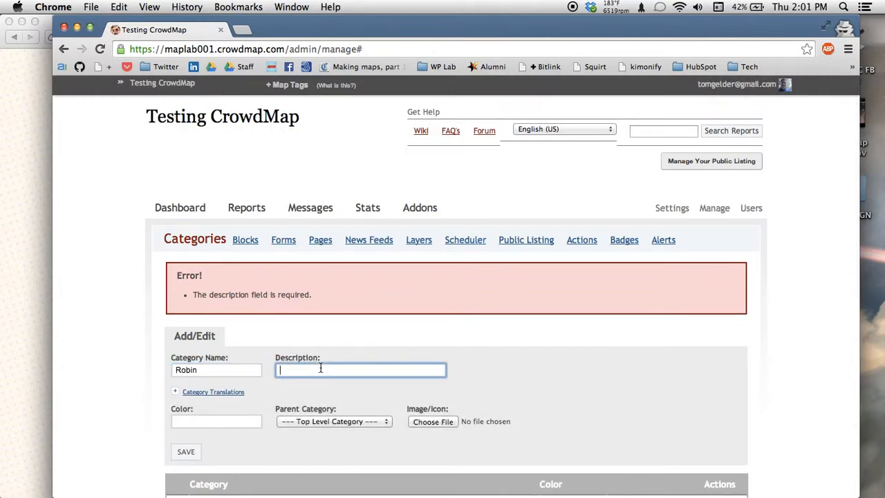
type("I saw a Robin")
- Set the new Robin category's color to the orange shade e0a91d and save the category
left_click(245, 421)
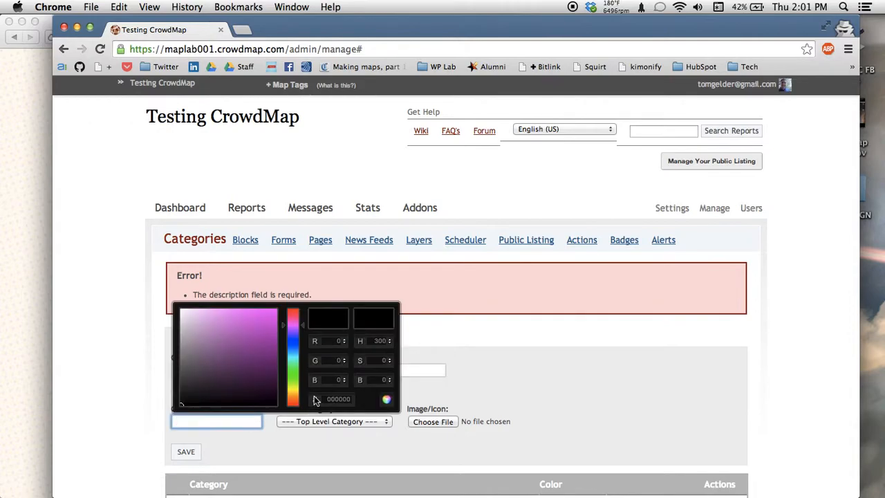
left_click_drag(300, 317, 301, 394)
left_click(264, 321)
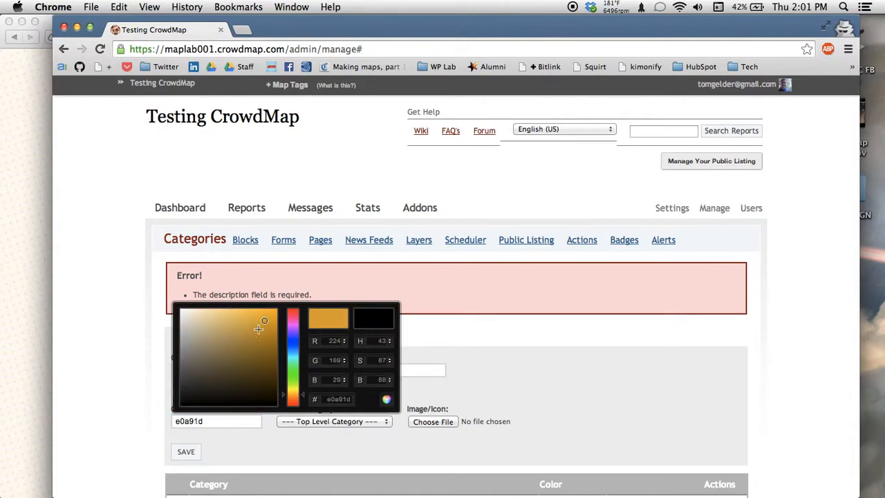
left_click(520, 389)
scroll(207, 418, "down", 2)
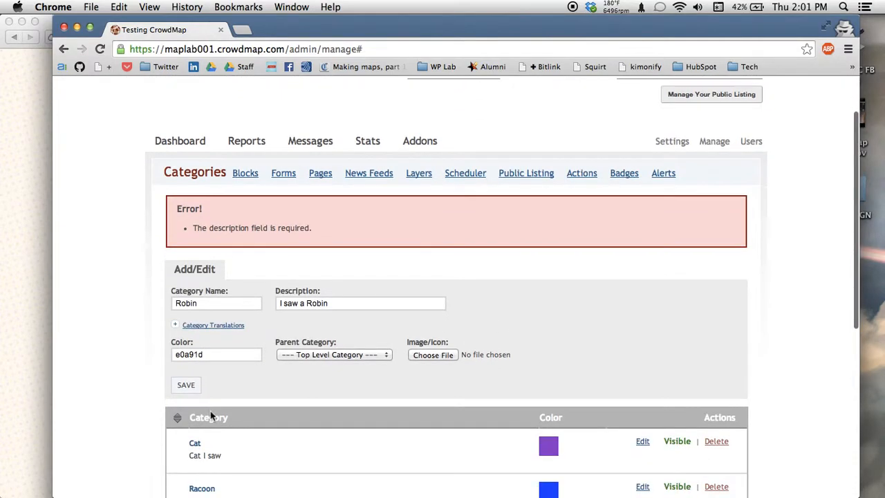
left_click(186, 387)
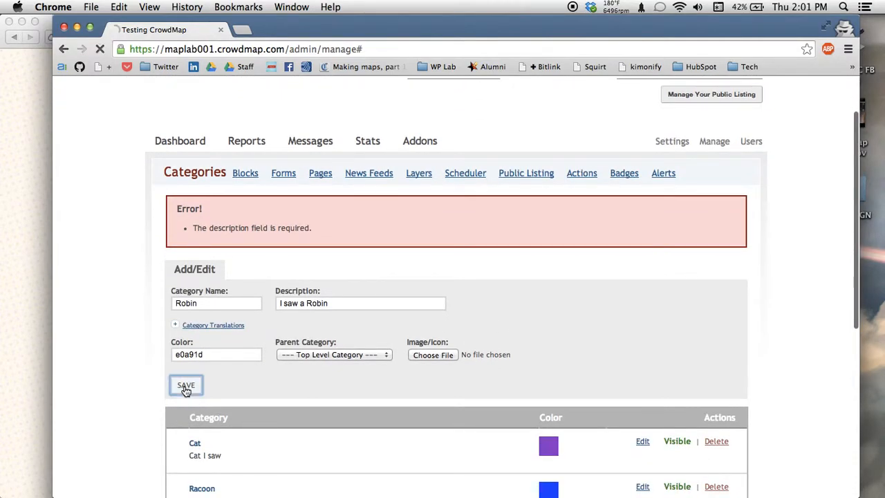
left_click(359, 358)
left_click(322, 314)
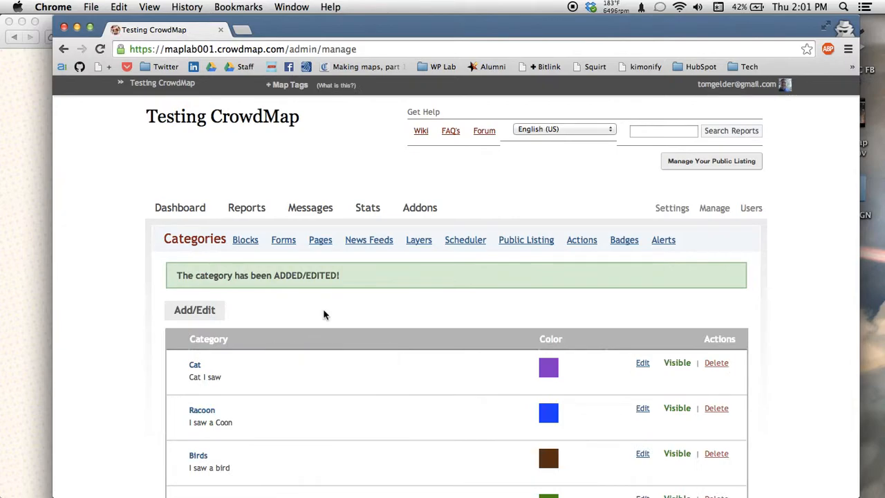
- Edit the Robin category to make Birds its parent category, and save the change
scroll(323, 314, "down", 5)
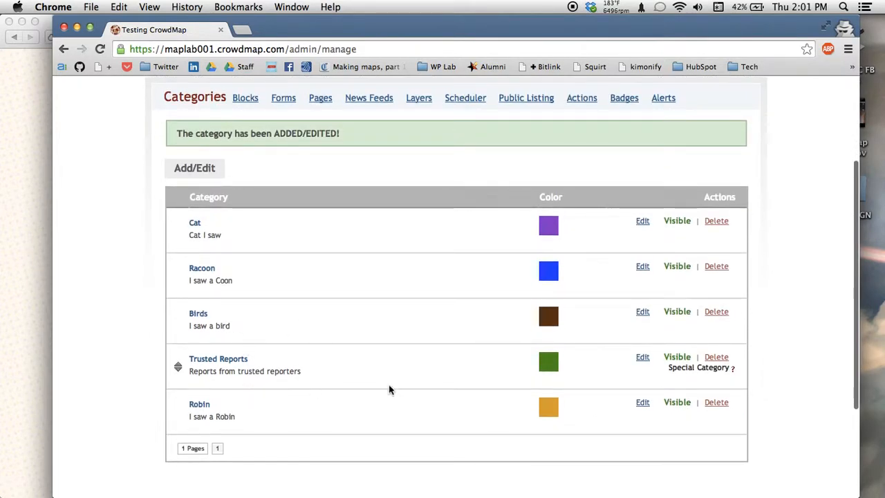
left_click(641, 403)
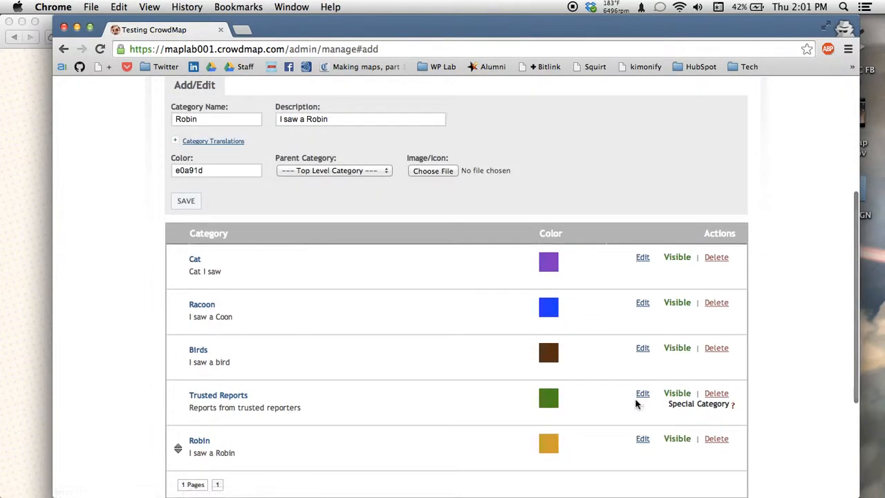
left_click(329, 172)
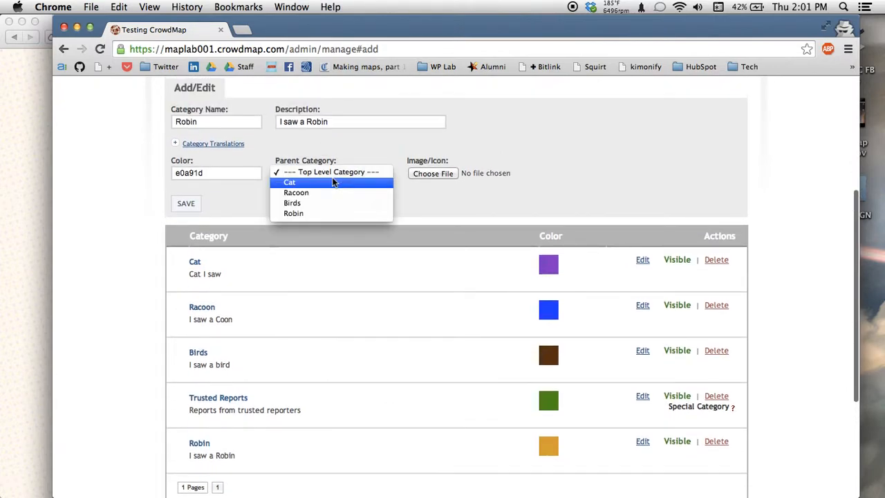
left_click(336, 203)
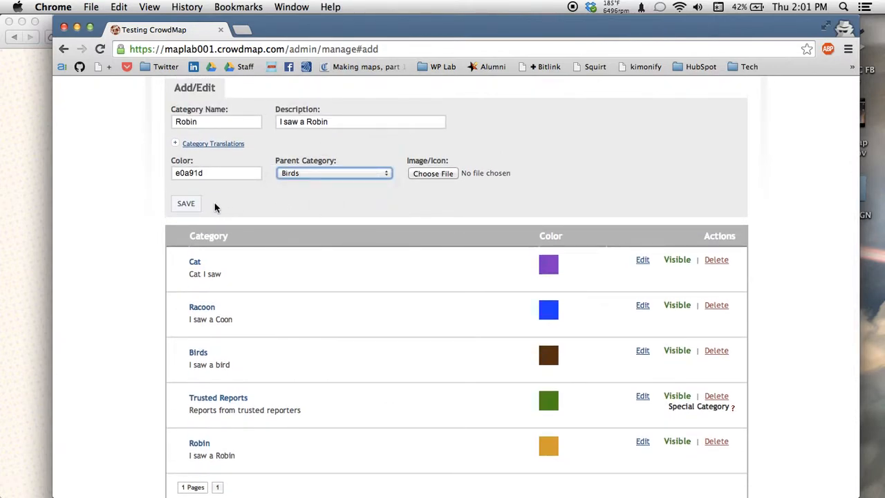
left_click(187, 205)
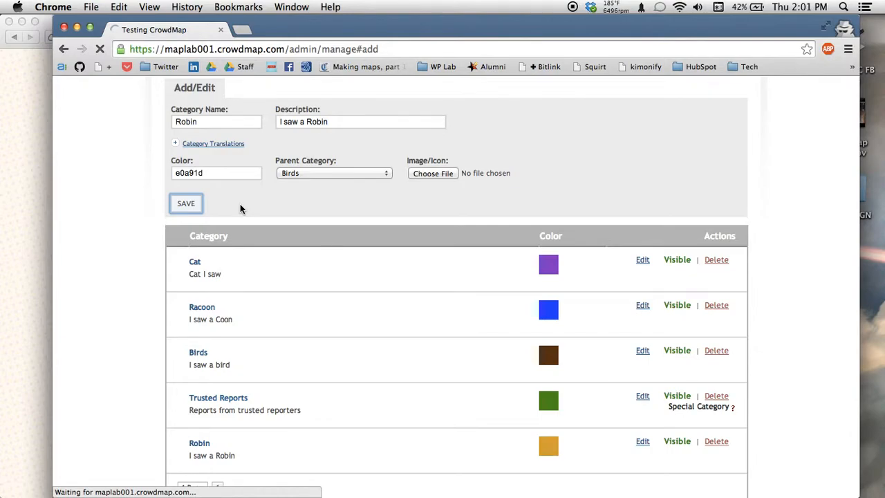
scroll(262, 352, "down", 5)
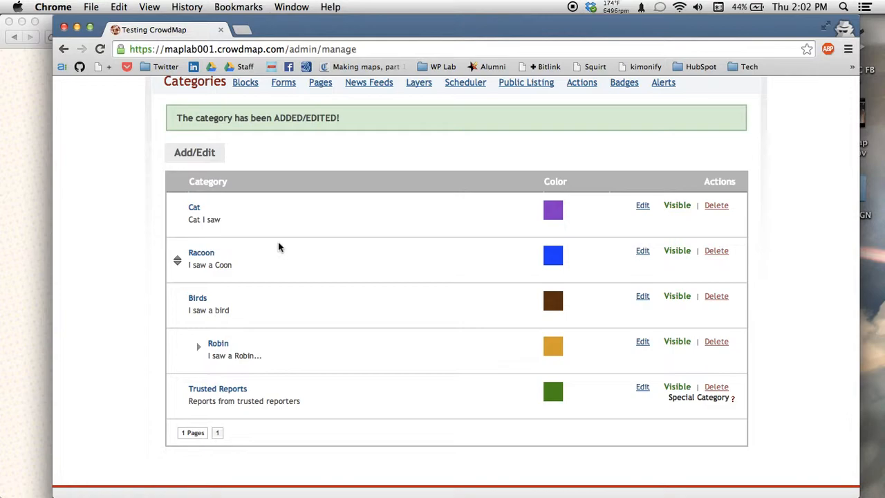
scroll(279, 247, "down", 3)
scroll(277, 286, "up", 5)
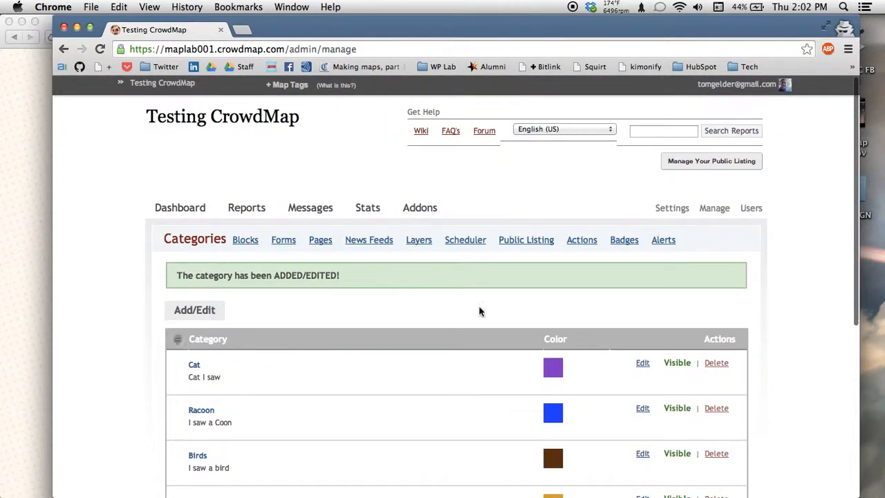
scroll(511, 300, "down", 3)
scroll(511, 300, "up", 3)
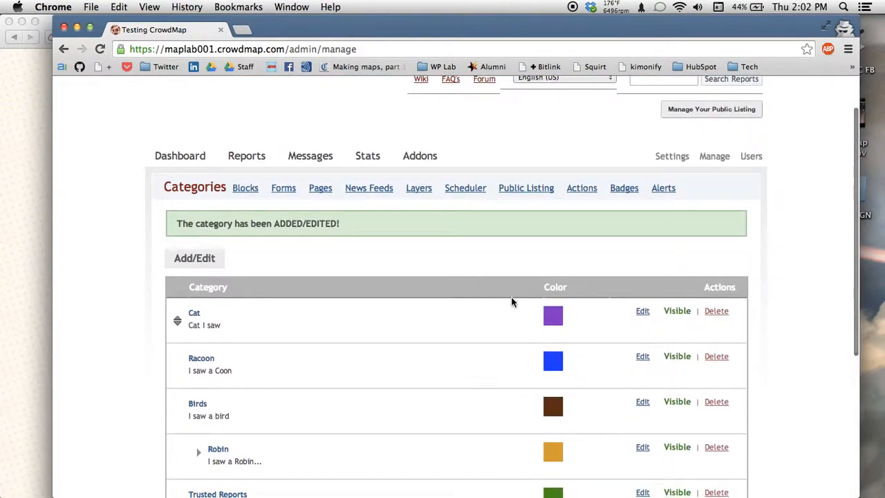
scroll(512, 300, "up", 2)
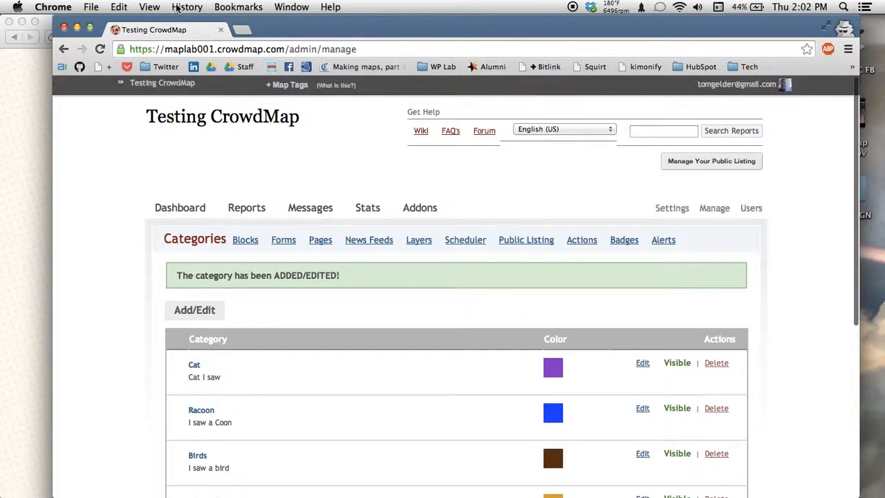